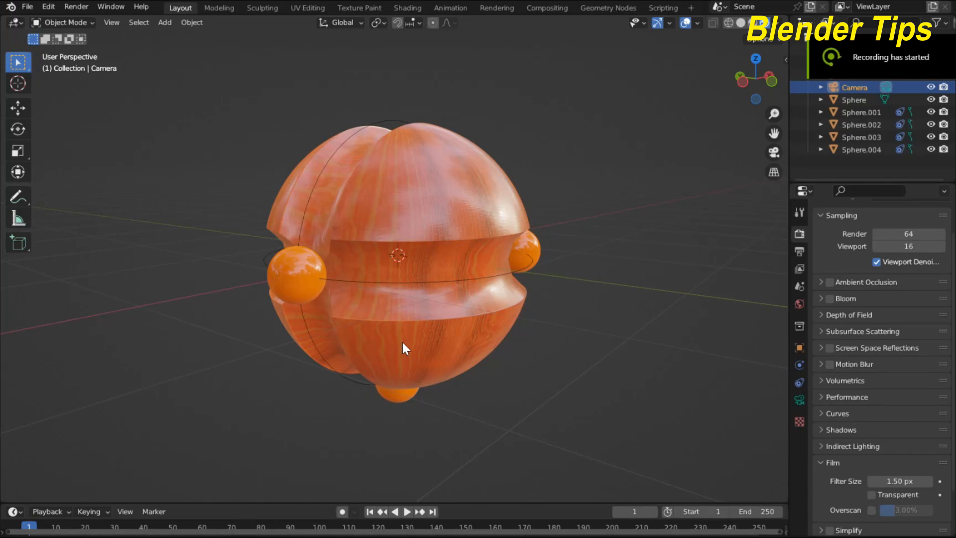
# - Play the animation of the finished grooved sphere with its small orange balls
pyautogui.press('space')
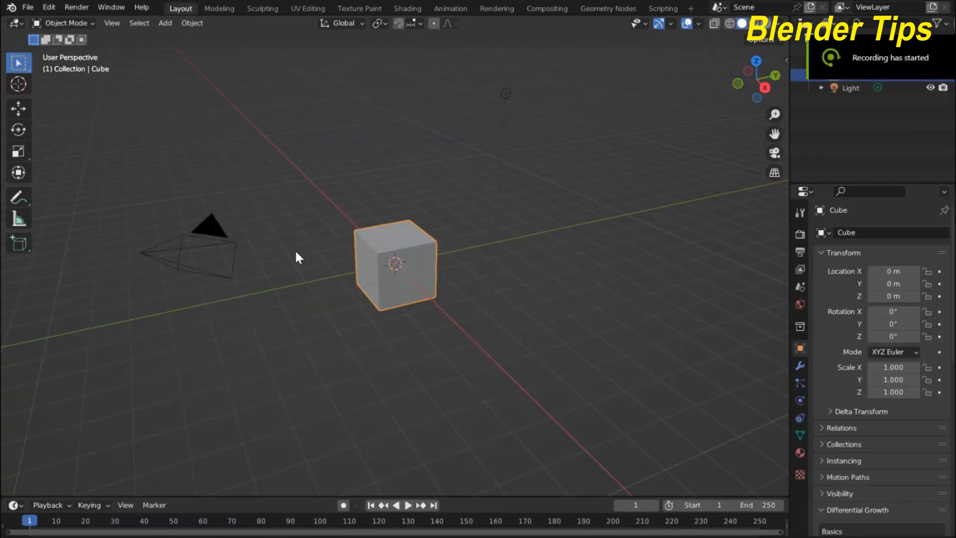
# - Delete the default cube, camera and light, and add a UV sphere at the origin
pyautogui.moveTo(141, 148); pyautogui.dragTo(536, 333)
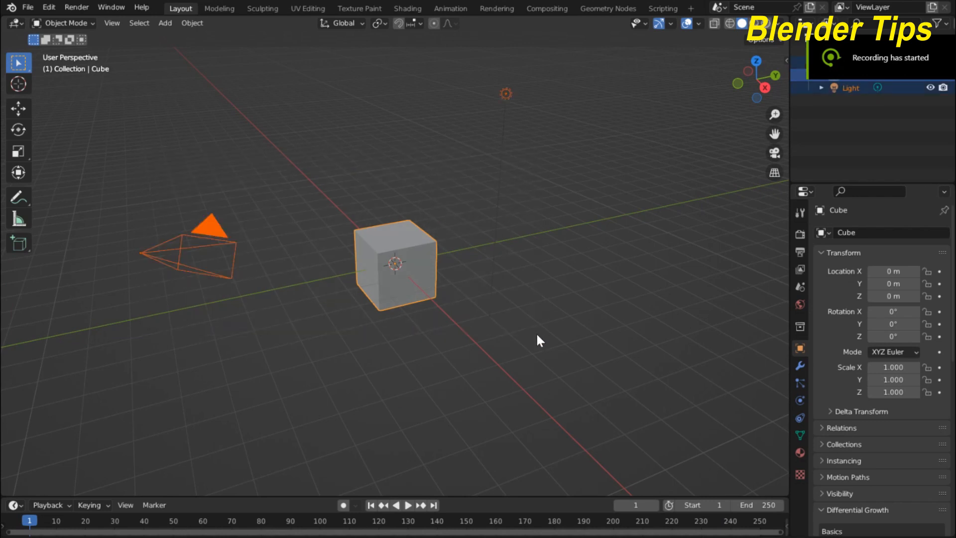
pyautogui.press('Delete')
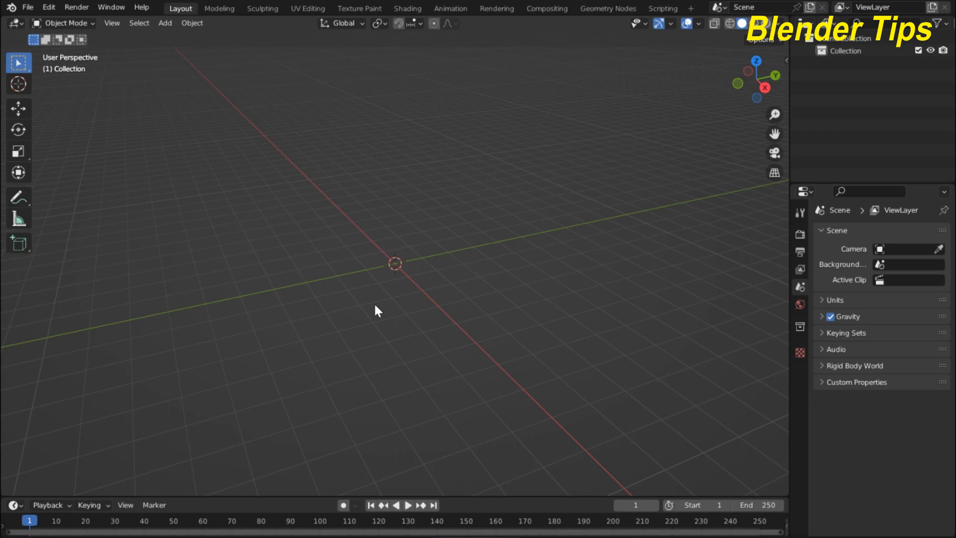
pyautogui.hotkey('shift', 'a')
pyautogui.moveTo(373, 296)
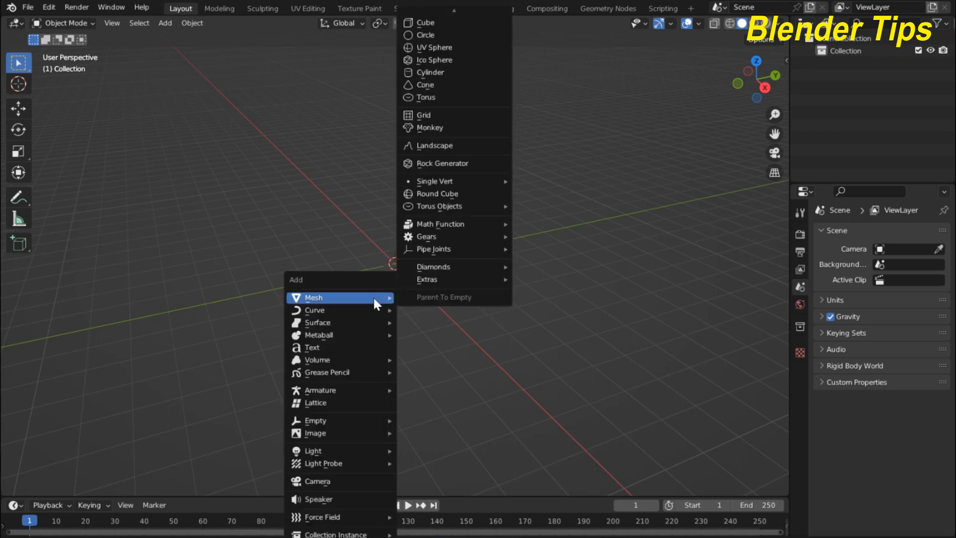
pyautogui.click(451, 48)
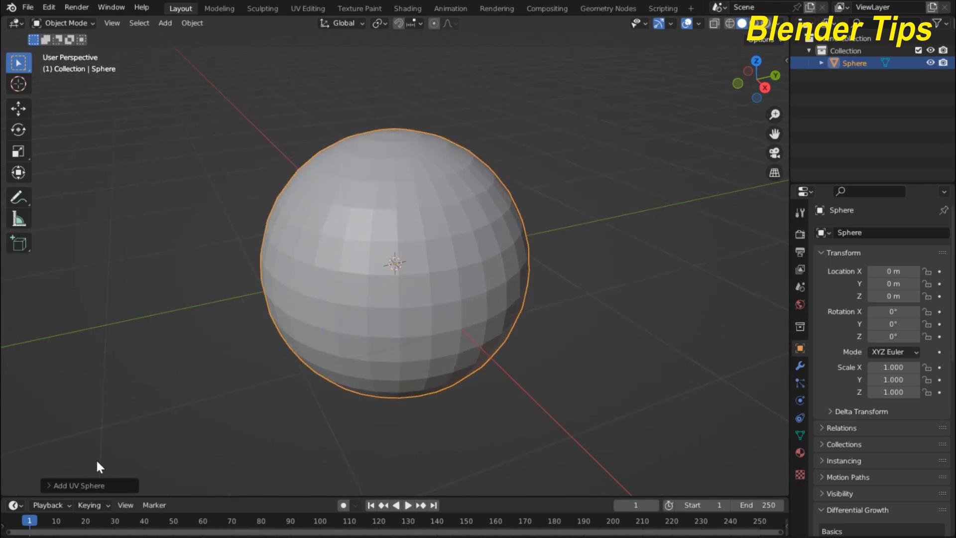
# - Set the new UV sphere to 126 segments and 121 rings
pyautogui.click(46, 482)
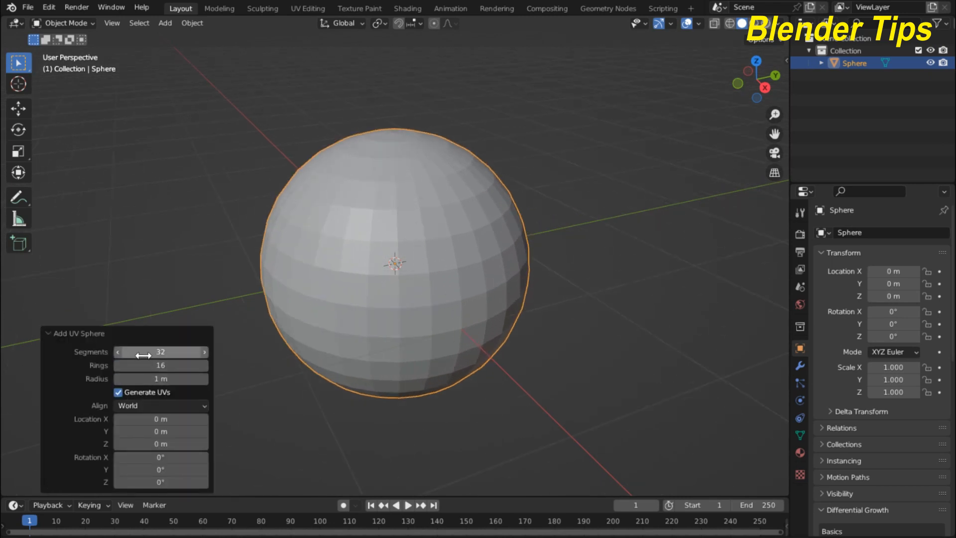
pyautogui.moveTo(160, 352); pyautogui.dragTo(441, 218)
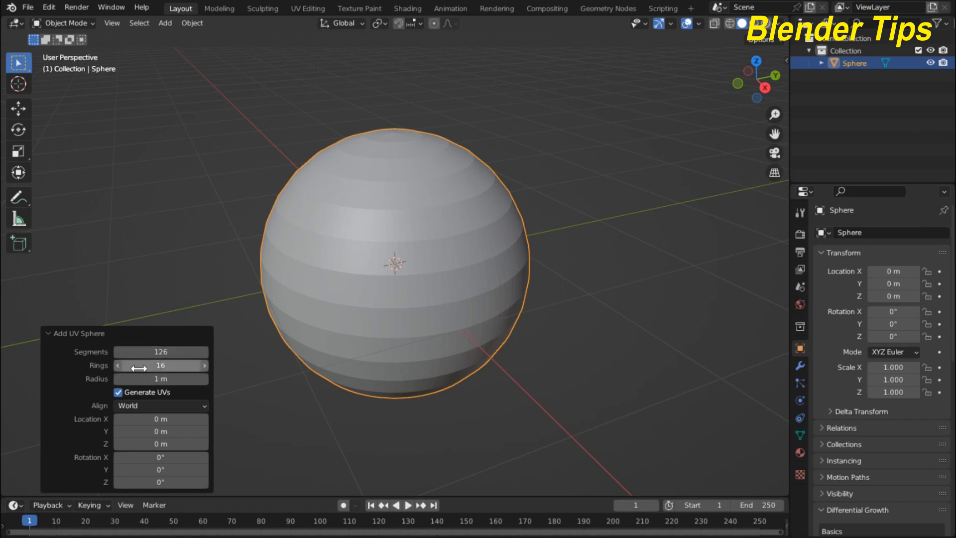
pyautogui.moveTo(160, 365); pyautogui.dragTo(435, 231)
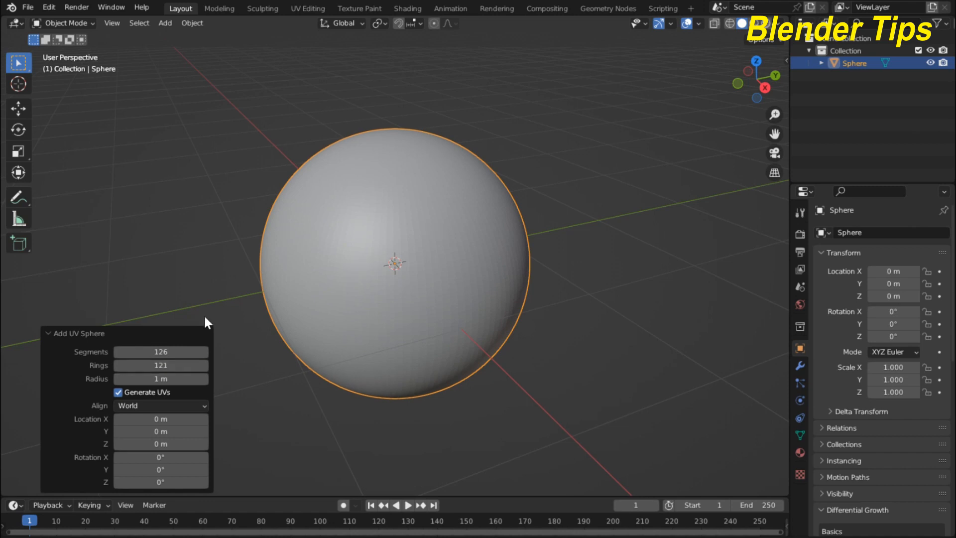
# - Apply Shade Smooth to the sphere
pyautogui.click(242, 226)
pyautogui.click(346, 249)
pyautogui.rightClick(345, 249)
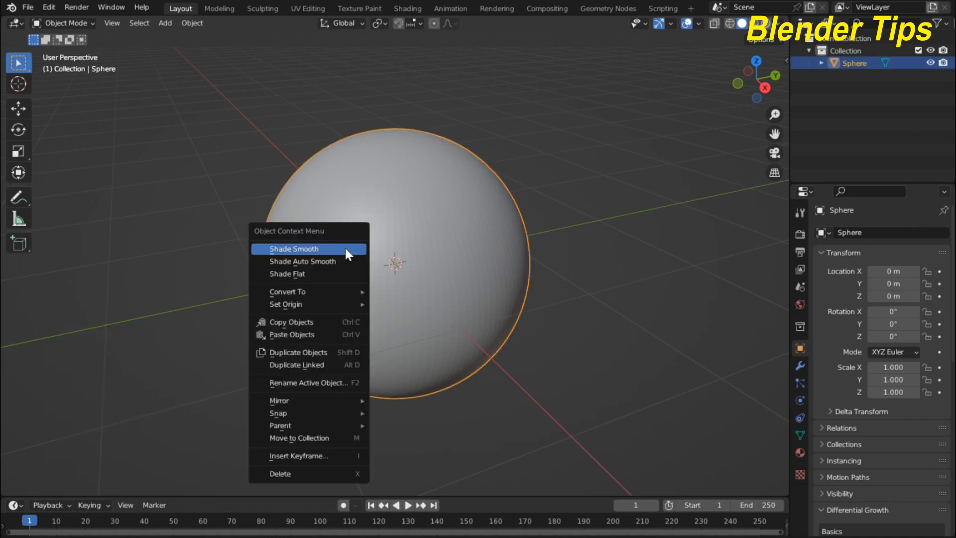
pyautogui.click(346, 249)
# - Add a torus mesh around the sphere with the default major and minor radii
pyautogui.scroll(-4, 425, 228)
pyautogui.moveTo(425, 228); pyautogui.dragTo(396, 208, button='middle')
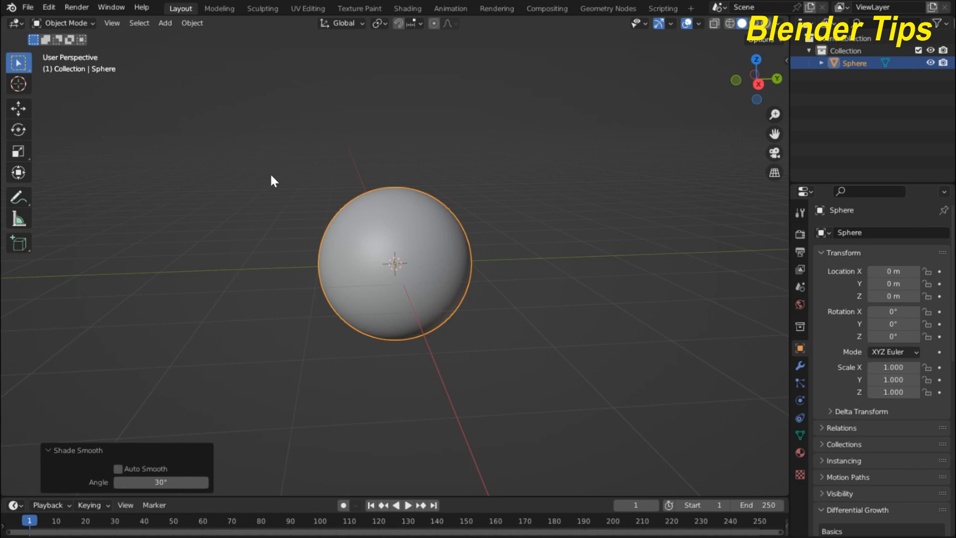
pyautogui.hotkey('shift', 'a')
pyautogui.moveTo(248, 171)
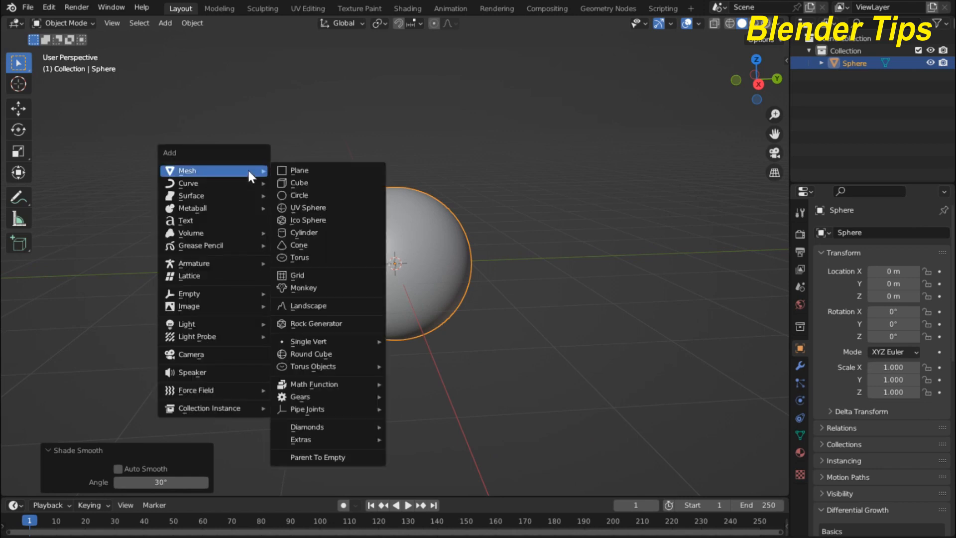
pyautogui.click(324, 257)
# - Scale the torus uniformly to about 1.101 using a wireframe top view, and return to solid shading
pyautogui.moveTo(371, 231); pyautogui.dragTo(464, 270, button='middle')
pyautogui.scroll(3, 454, 249)
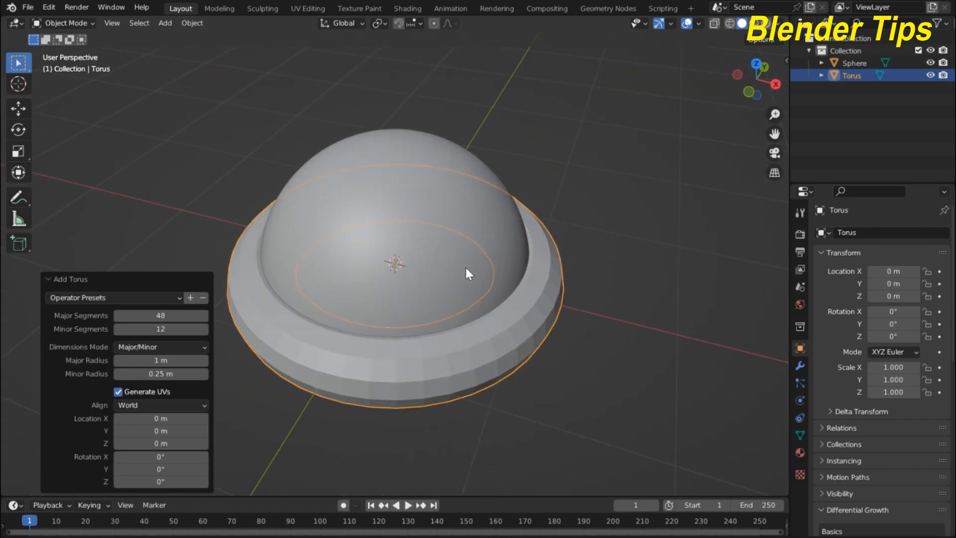
pyautogui.press('KP_7')
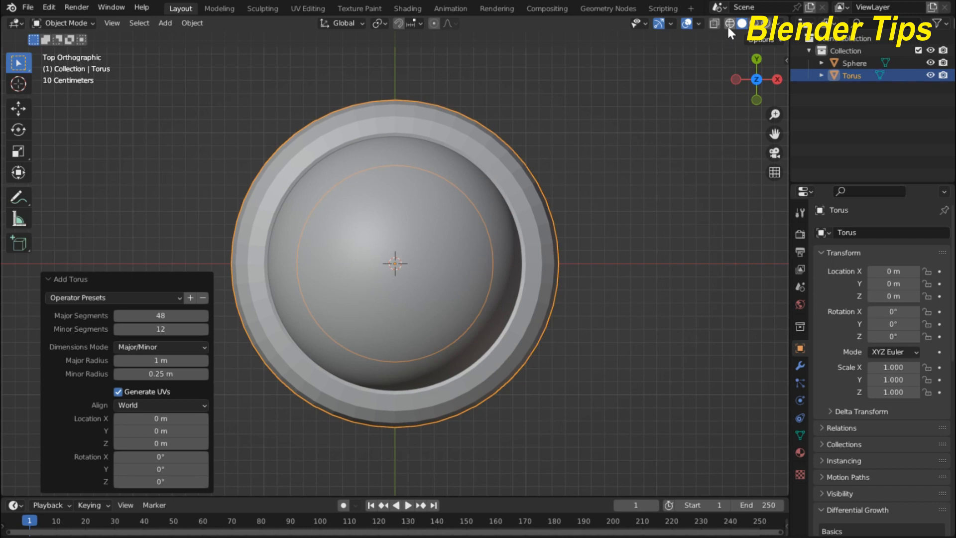
pyautogui.click(729, 24)
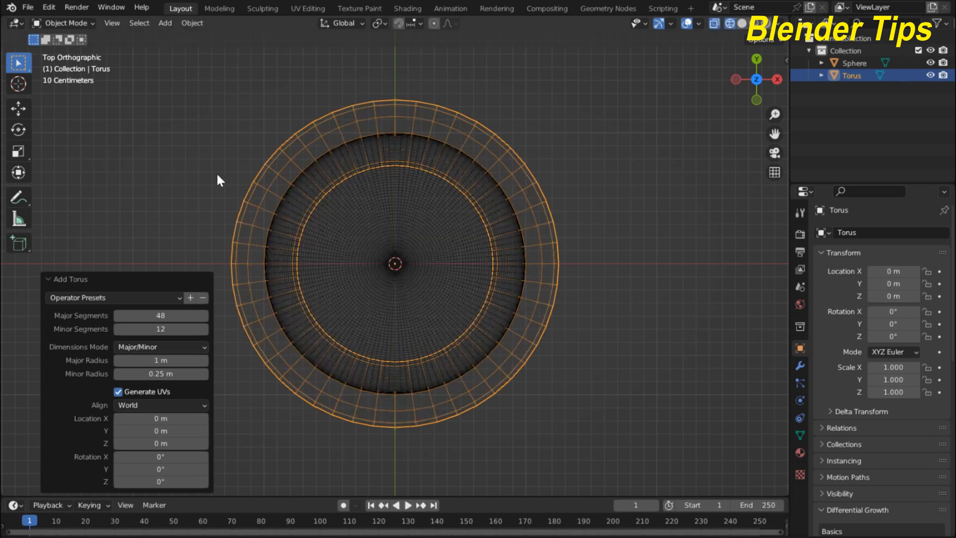
pyautogui.click(173, 179)
pyautogui.scroll(3, 153, 203)
pyautogui.click(157, 191)
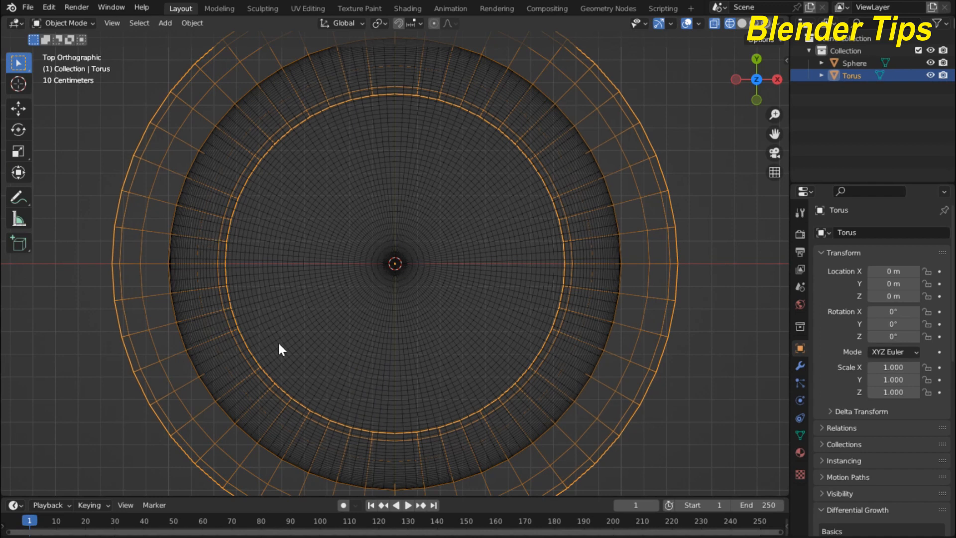
pyautogui.press('s')
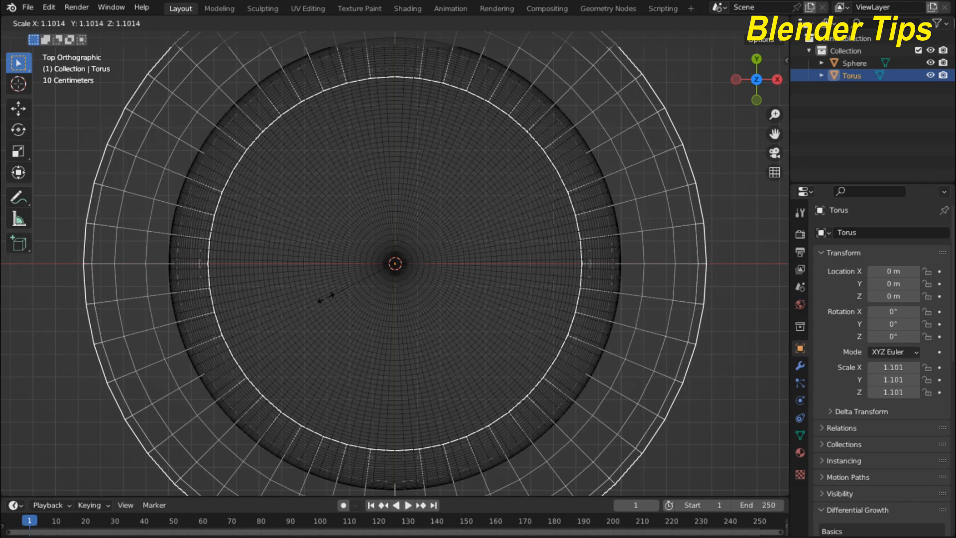
pyautogui.click(325, 298)
pyautogui.moveTo(423, 302); pyautogui.dragTo(441, 217, button='middle')
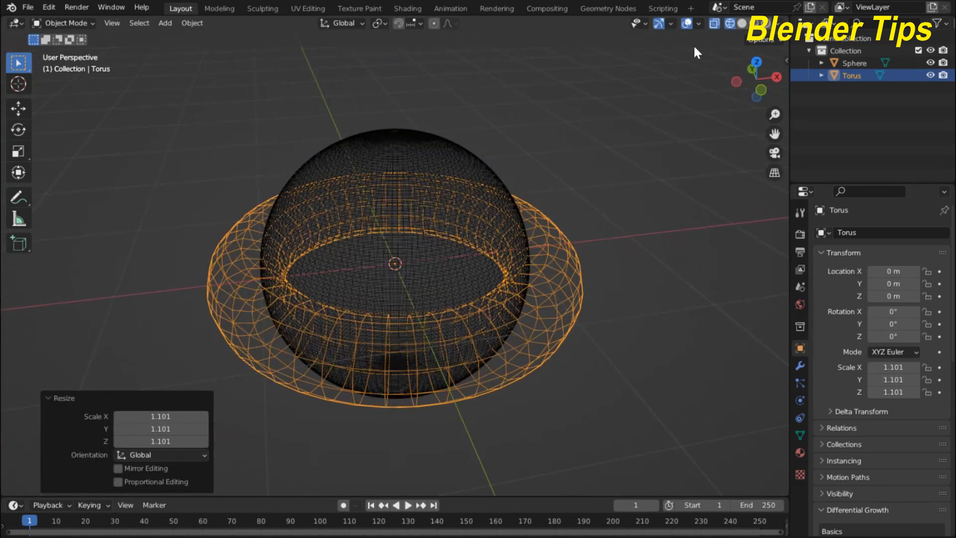
pyautogui.click(741, 23)
# - Cut a horizontal groove into the sphere by adding a Boolean Difference modifier with Torus as the object, and apply it
pyautogui.moveTo(433, 288)
pyautogui.mouseDown(button='middle')
pyautogui.moveTo(464, 241)
pyautogui.moveTo(407, 213)
pyautogui.mouseUp(button='middle')
pyautogui.scroll(2, 422, 244)
pyautogui.scroll(-4, 422, 241)
pyautogui.click(411, 191)
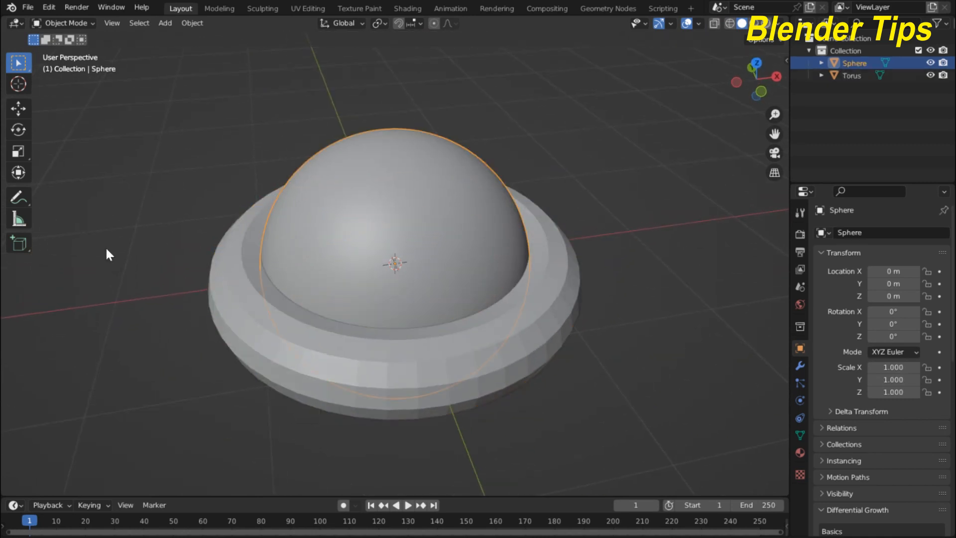
pyautogui.scroll(-2, 649, 291)
pyautogui.moveTo(650, 291); pyautogui.dragTo(654, 250, button='middle')
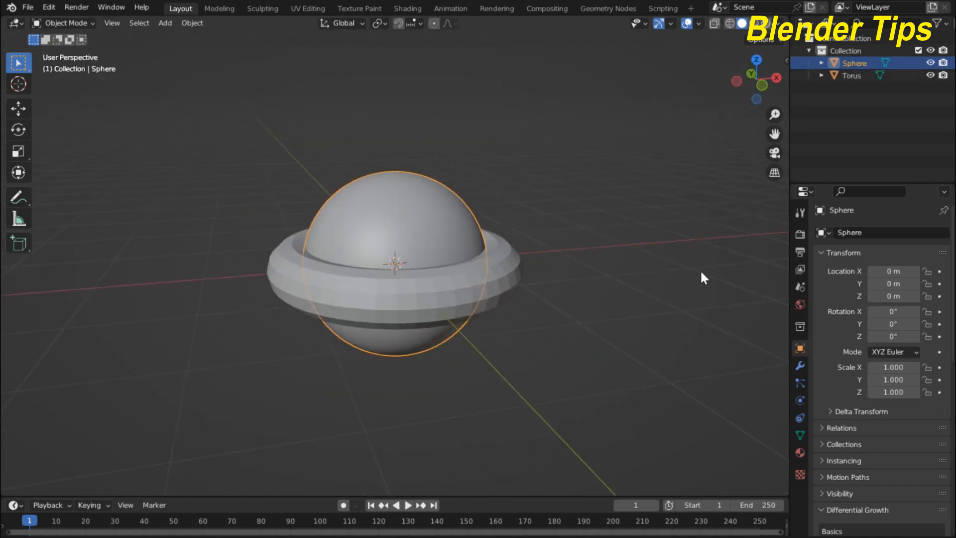
pyautogui.click(799, 366)
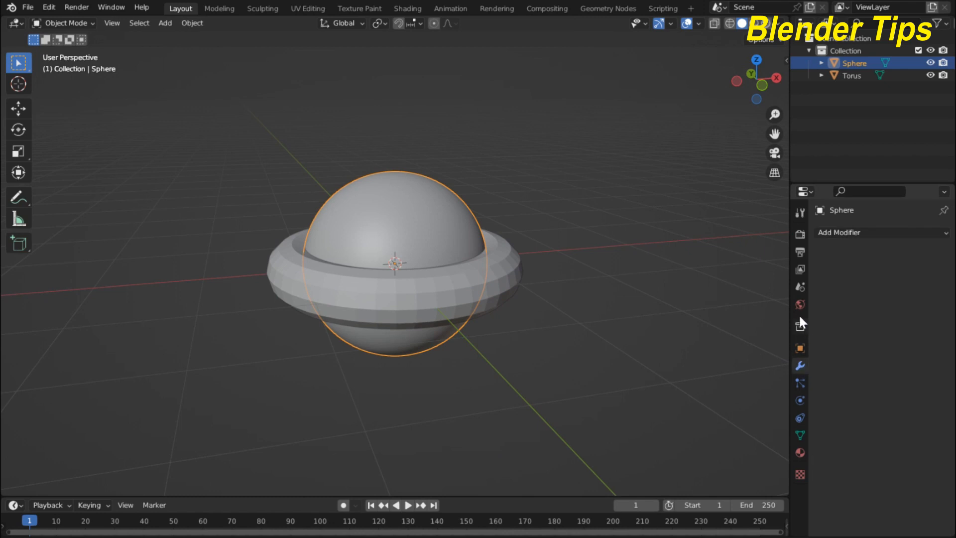
pyautogui.click(841, 231)
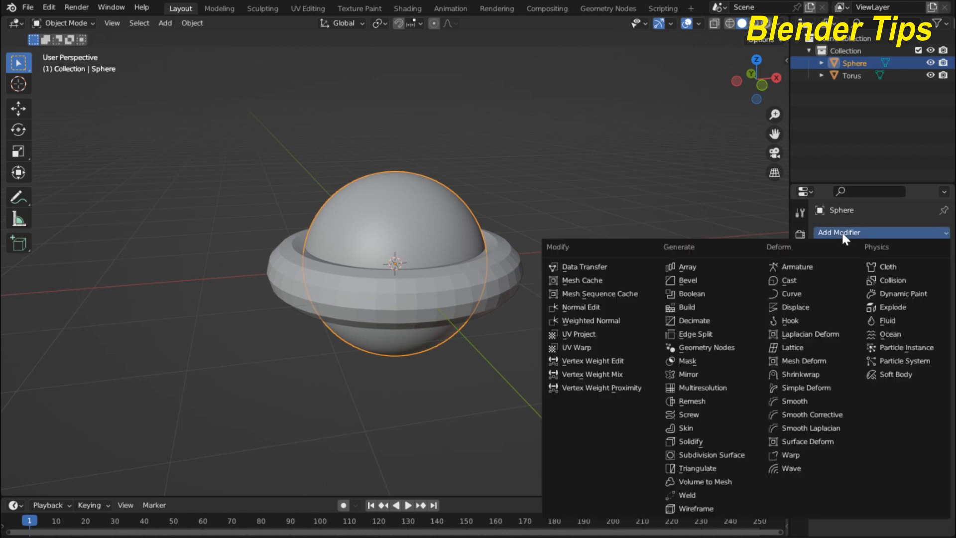
pyautogui.click(700, 295)
pyautogui.click(892, 302)
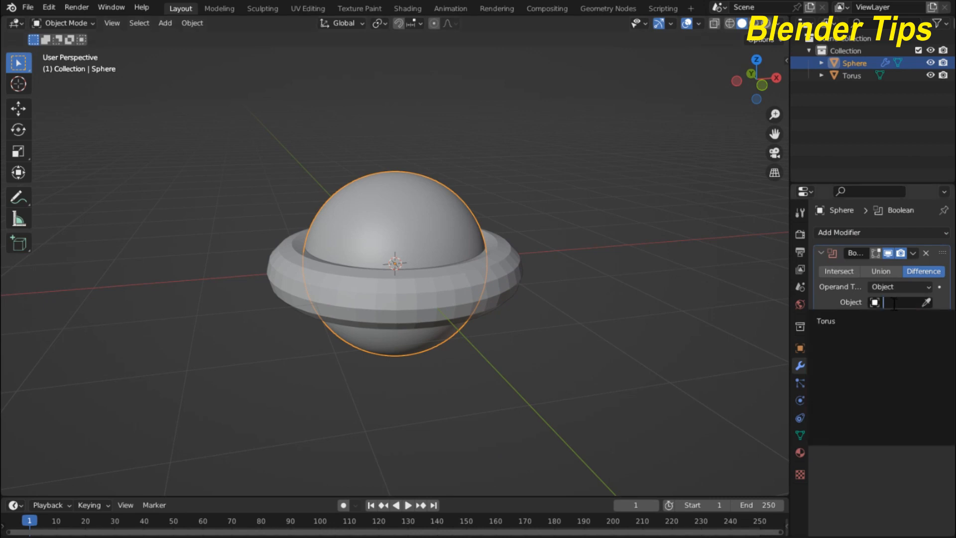
pyautogui.click(852, 323)
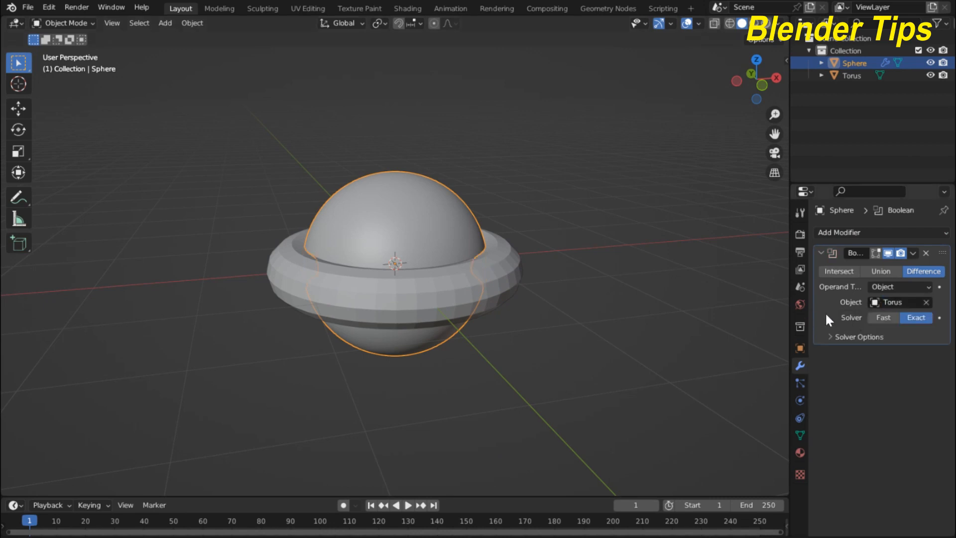
pyautogui.click(913, 253)
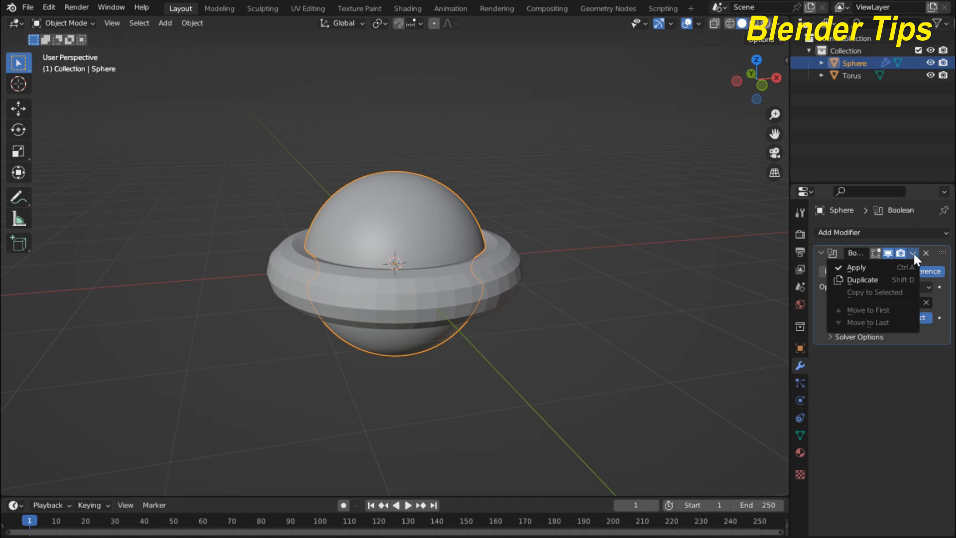
pyautogui.click(875, 268)
# - Rotate the torus 90° about the global X axis so it stands upright around the sphere
pyautogui.moveTo(440, 223); pyautogui.dragTo(449, 278, button='middle')
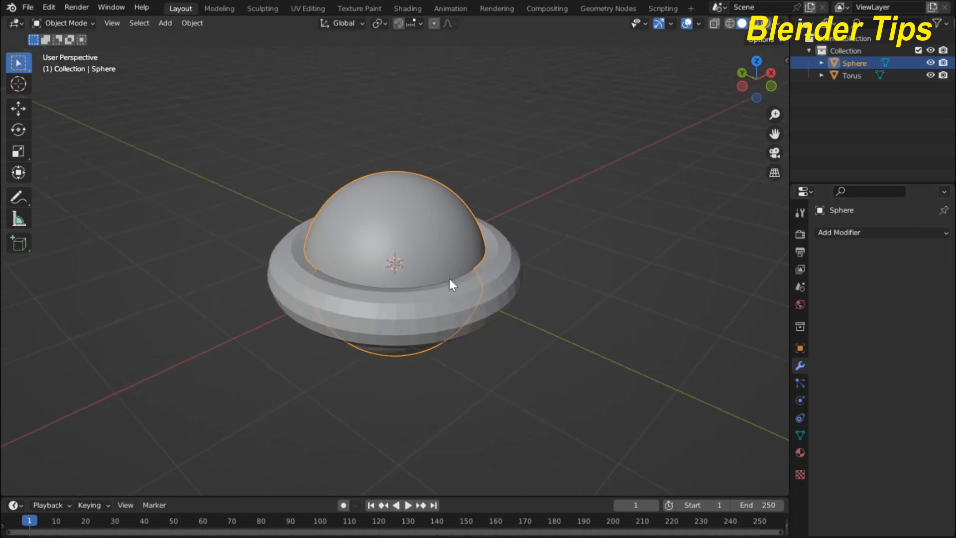
pyautogui.click(396, 318)
pyautogui.moveTo(395, 318); pyautogui.dragTo(572, 301, button='middle')
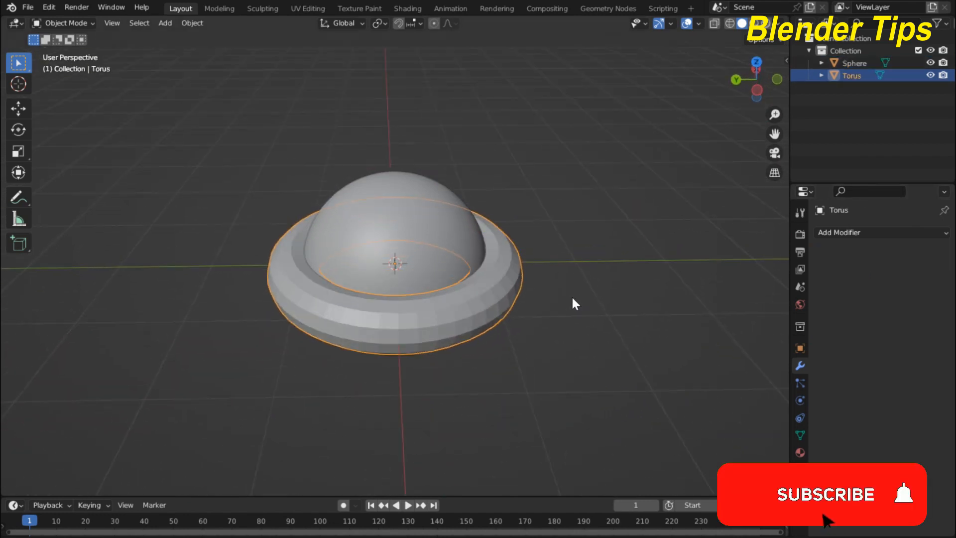
pyautogui.write('rx')
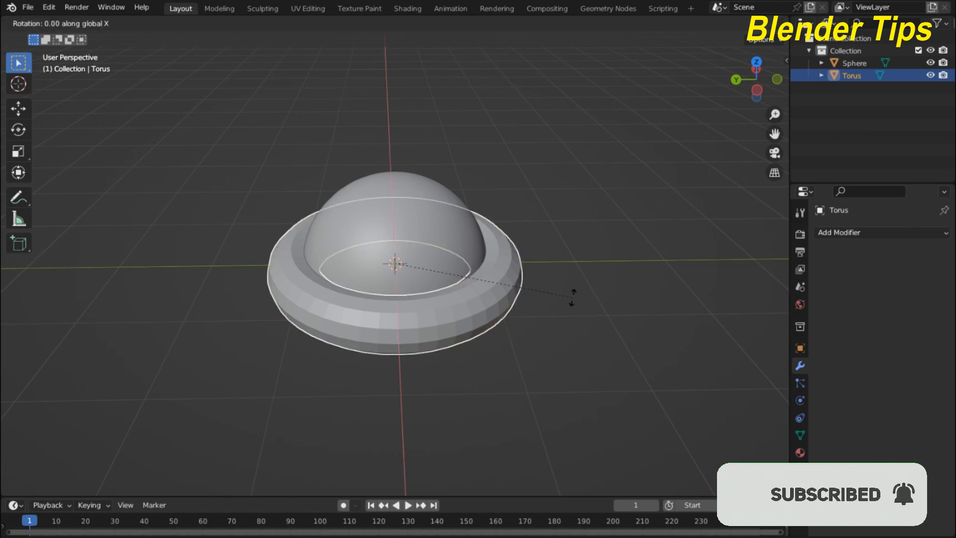
pyautogui.write('90')
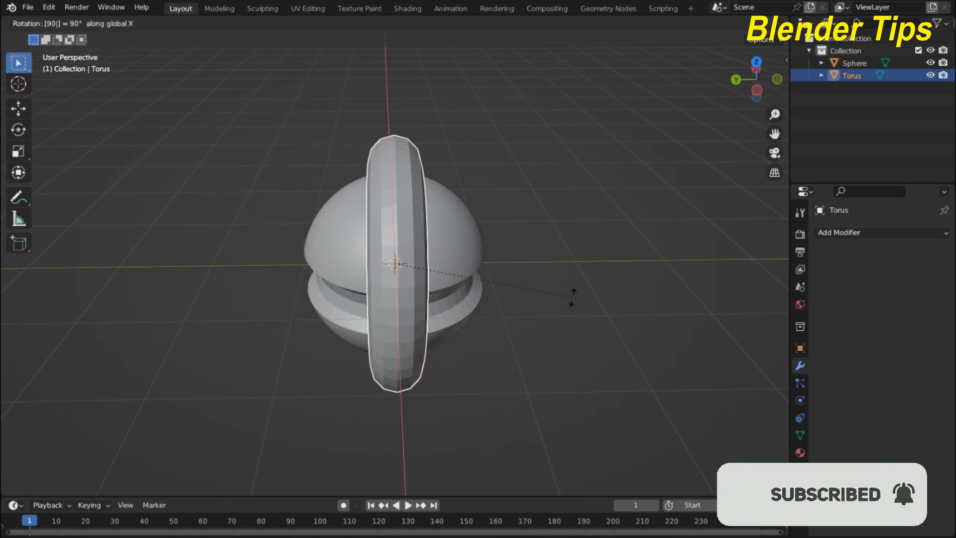
pyautogui.press('Return')
# - Cut a vertical groove into the sphere with another Boolean Difference modifier using the upright Torus, and apply it
pyautogui.moveTo(572, 297); pyautogui.dragTo(453, 270, button='middle')
pyautogui.scroll(2, 498, 262)
pyautogui.click(438, 214)
pyautogui.scroll(-1, 573, 271)
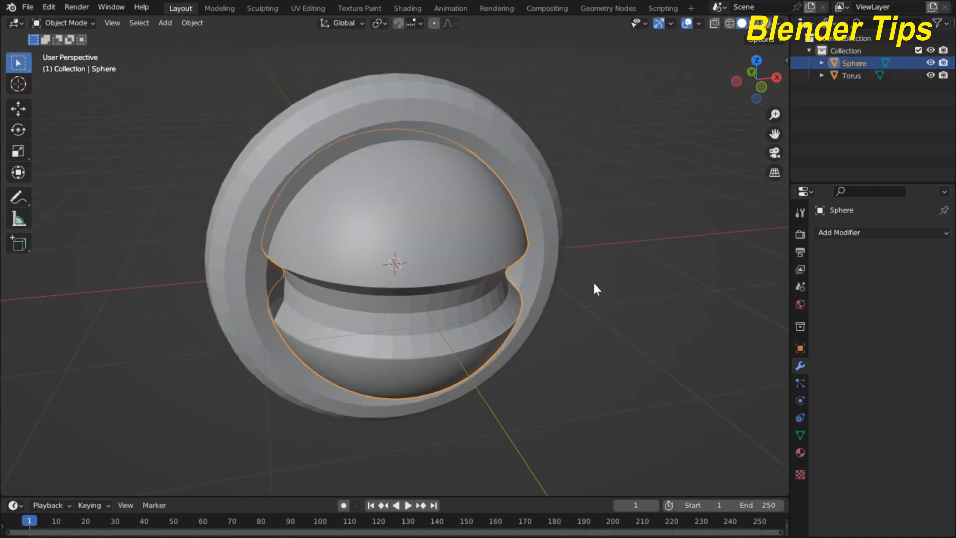
pyautogui.moveTo(592, 284); pyautogui.dragTo(814, 261, button='middle')
pyautogui.click(860, 234)
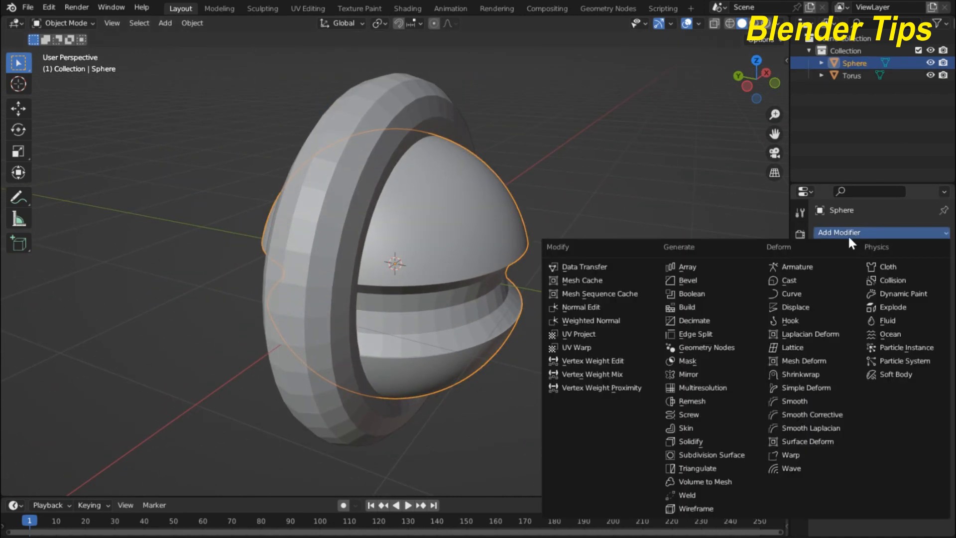
pyautogui.click(694, 293)
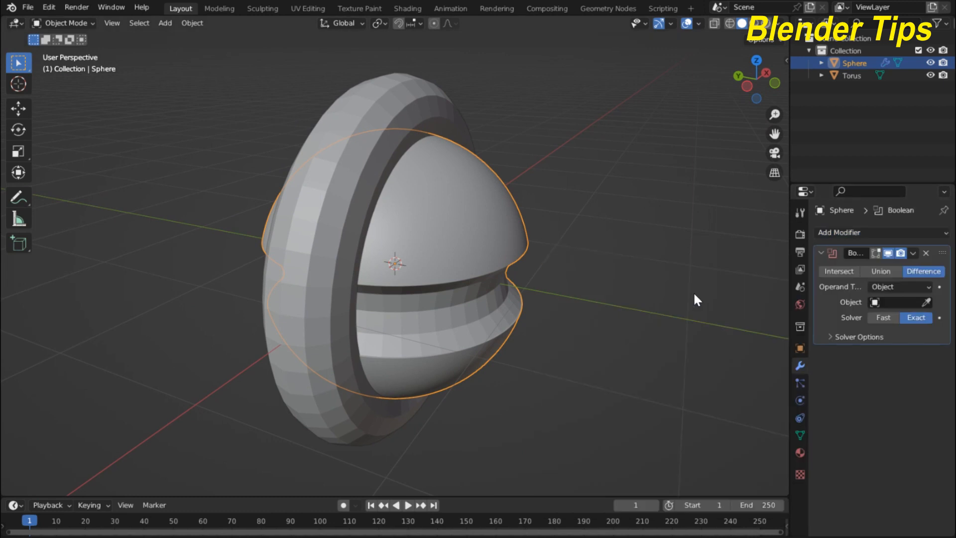
pyautogui.click(896, 301)
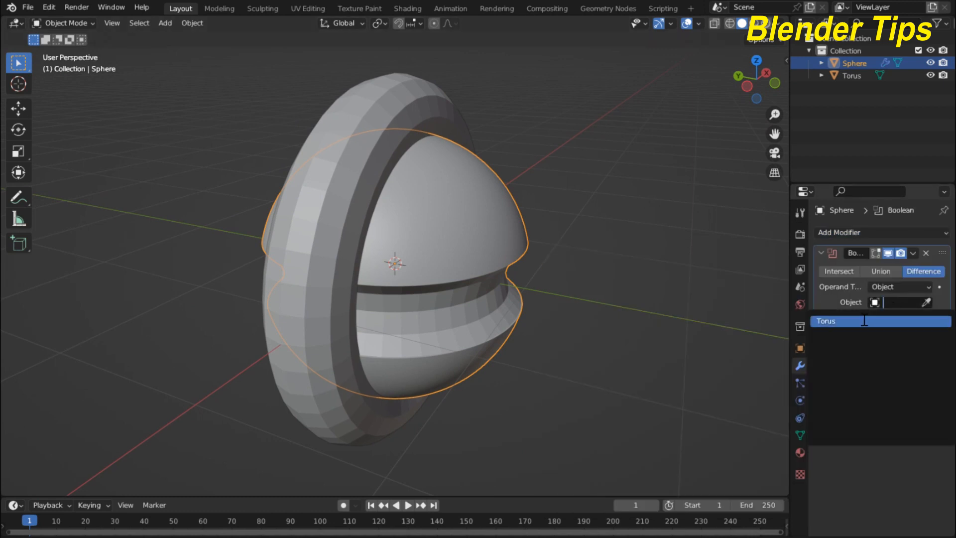
pyautogui.click(863, 321)
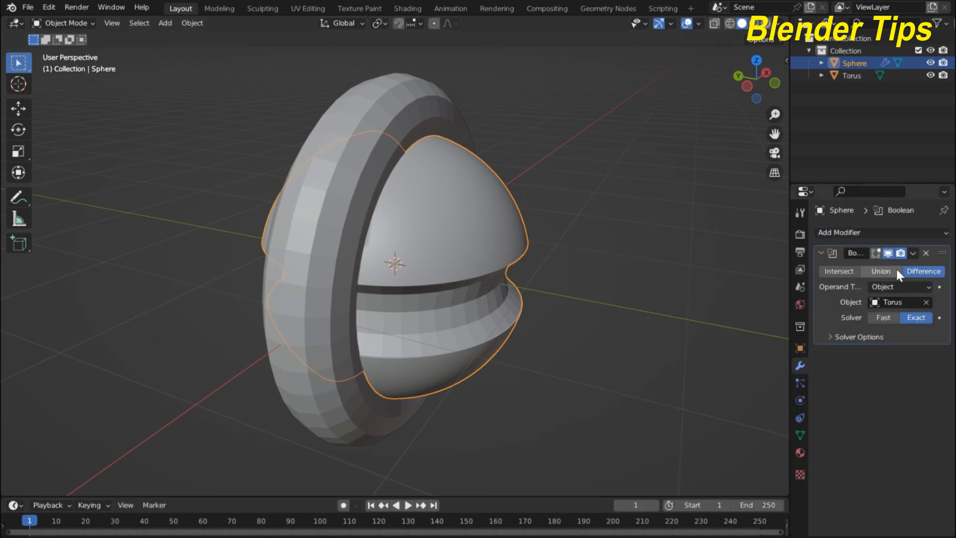
pyautogui.click(912, 254)
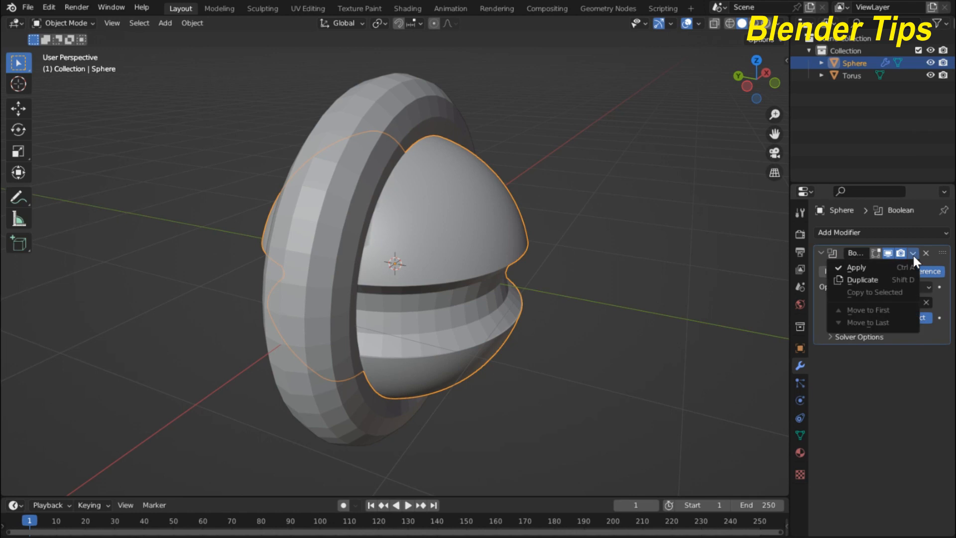
pyautogui.click(863, 268)
pyautogui.moveTo(528, 196); pyautogui.dragTo(425, 206, button='middle')
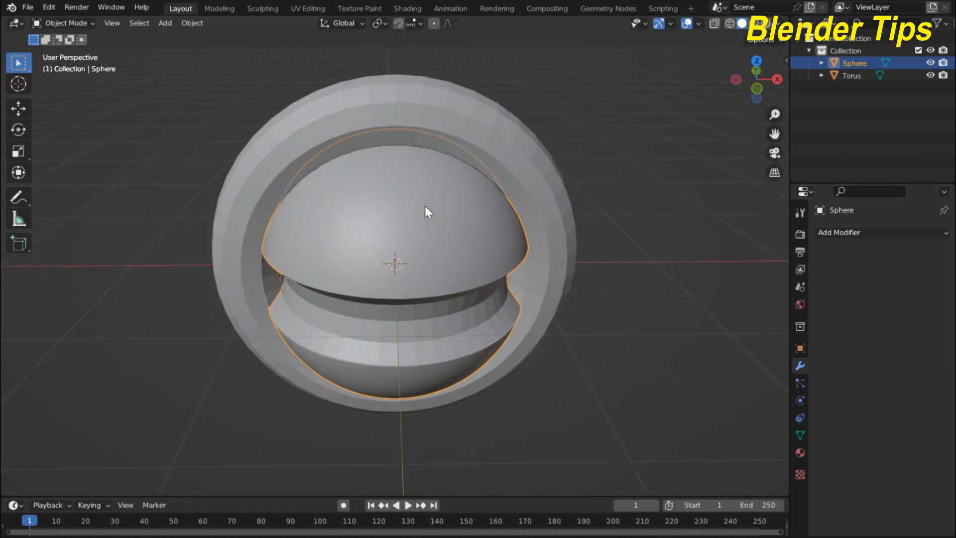
# - Delete the upright torus surrounding the grooved sphere
pyautogui.click(464, 113)
pyautogui.moveTo(463, 113); pyautogui.dragTo(545, 234, button='middle')
pyautogui.press('Delete')
pyautogui.scroll(4, 470, 232)
pyautogui.scroll(-2, 470, 232)
pyautogui.moveTo(470, 232); pyautogui.dragTo(467, 208, button='middle')
pyautogui.scroll(-3, 480, 200)
pyautogui.scroll(3, 413, 217)
pyautogui.scroll(-2, 414, 212)
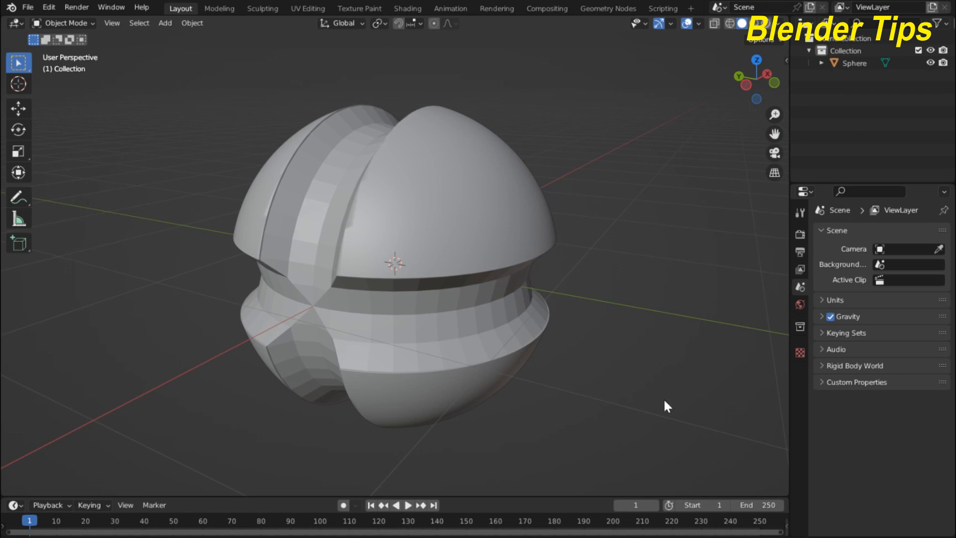
# - Enable Auto Smooth in the normals settings of the grooved sphere
pyautogui.click(475, 243)
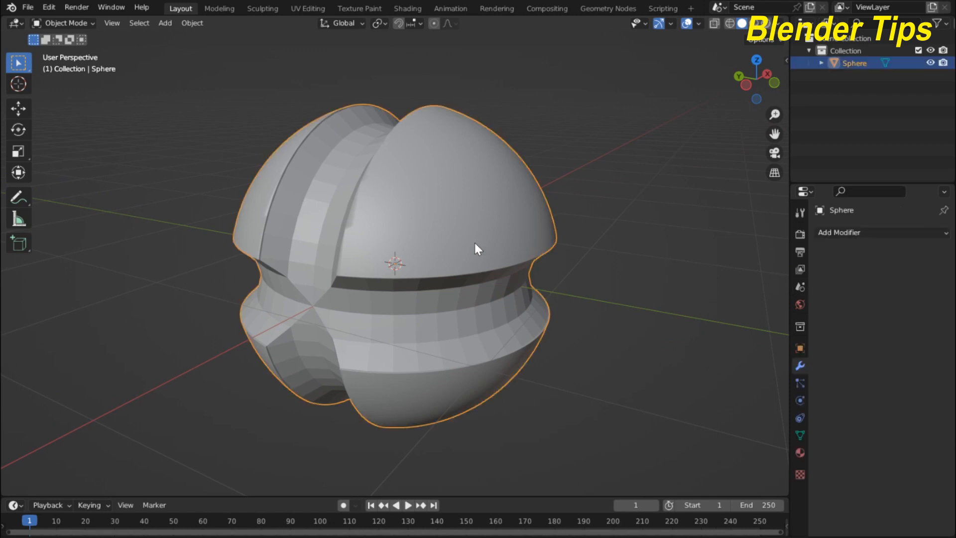
pyautogui.click(798, 434)
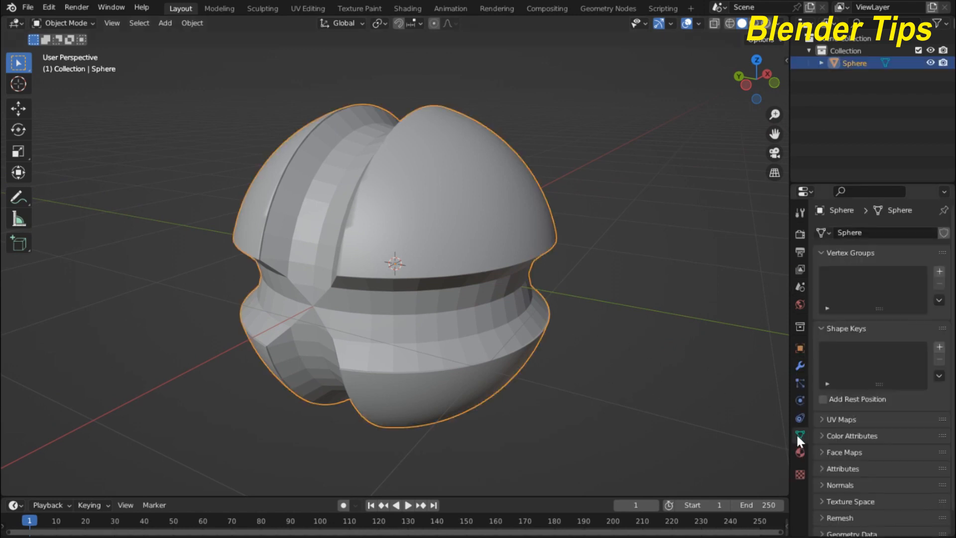
pyautogui.click(822, 483)
pyautogui.scroll(-1, 856, 468)
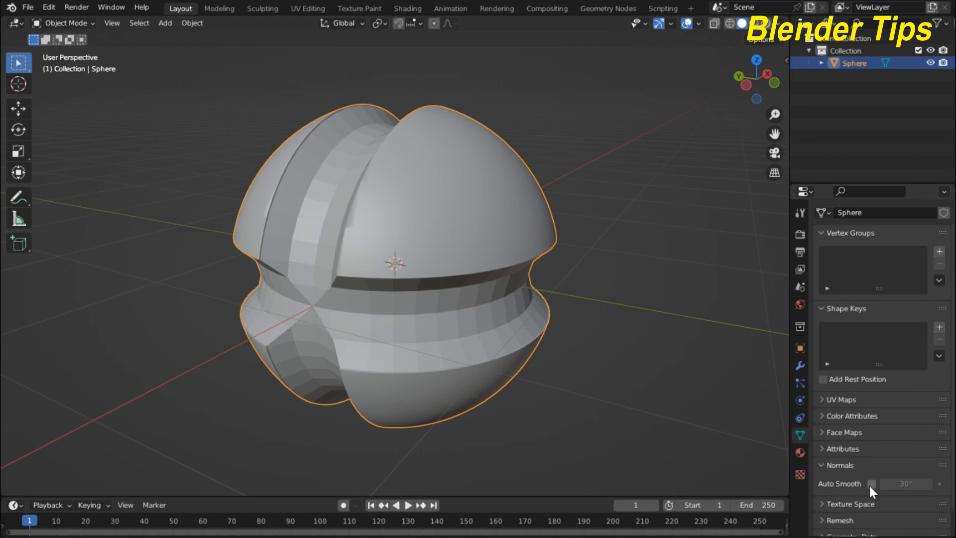
pyautogui.click(871, 484)
pyautogui.moveTo(351, 270); pyautogui.dragTo(404, 274, button='middle')
pyautogui.scroll(3, 361, 244)
pyautogui.scroll(-2, 333, 232)
pyautogui.scroll(-1, 332, 232)
pyautogui.moveTo(332, 232); pyautogui.dragTo(316, 211, button='middle')
pyautogui.scroll(4, 294, 234)
pyautogui.scroll(-4, 295, 234)
# - Shade the grooved sphere smooth and turn Auto Smooth on again with a 30° angle
pyautogui.rightClick(332, 198)
pyautogui.click(323, 196)
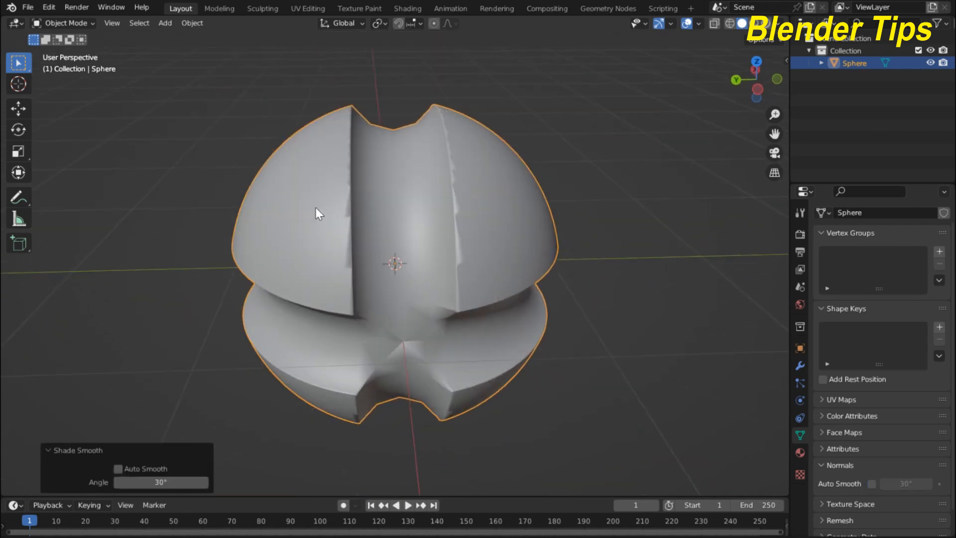
pyautogui.scroll(5, 316, 212)
pyautogui.scroll(-4, 316, 209)
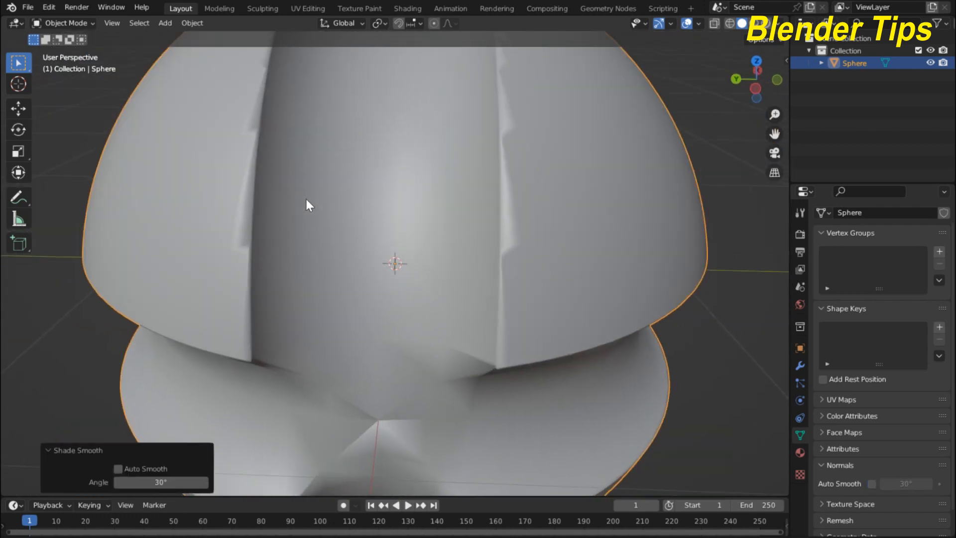
pyautogui.click(871, 483)
pyautogui.scroll(-5, 342, 249)
pyautogui.moveTo(342, 249); pyautogui.dragTo(323, 224, button='middle')
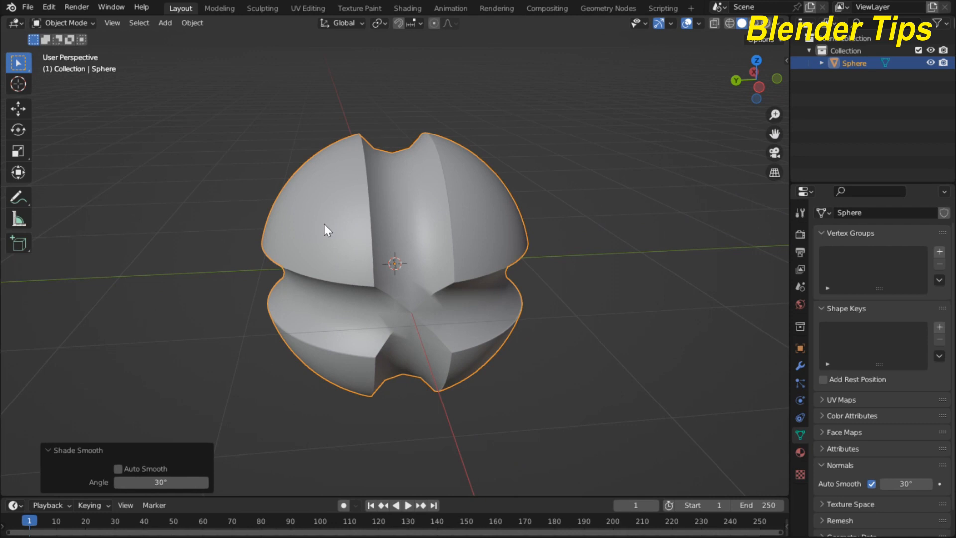
# - Hide the grooved sphere and add a Bezier circle with a 1 m radius at the origin
pyautogui.press('h')
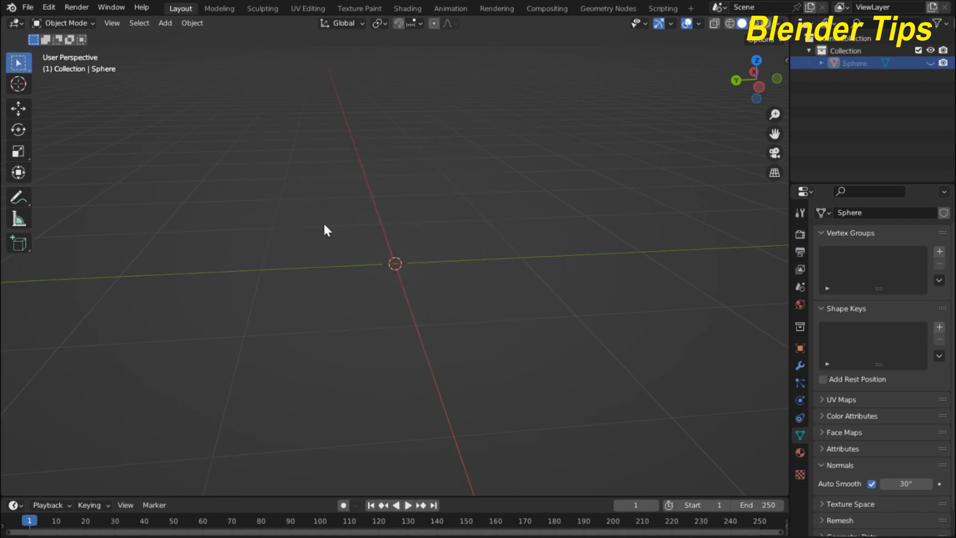
pyautogui.hotkey('shift', 'a')
pyautogui.moveTo(329, 163)
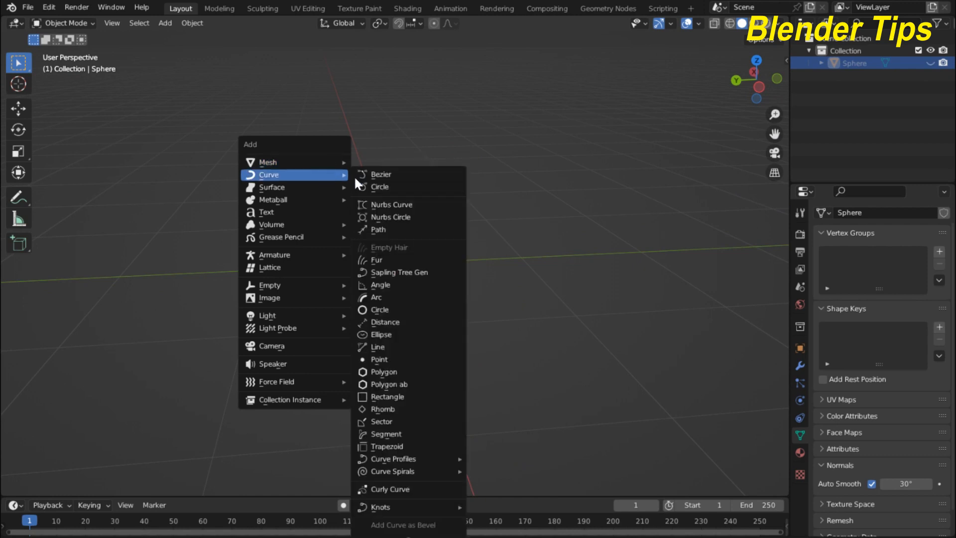
pyautogui.click(397, 189)
pyautogui.scroll(3, 394, 233)
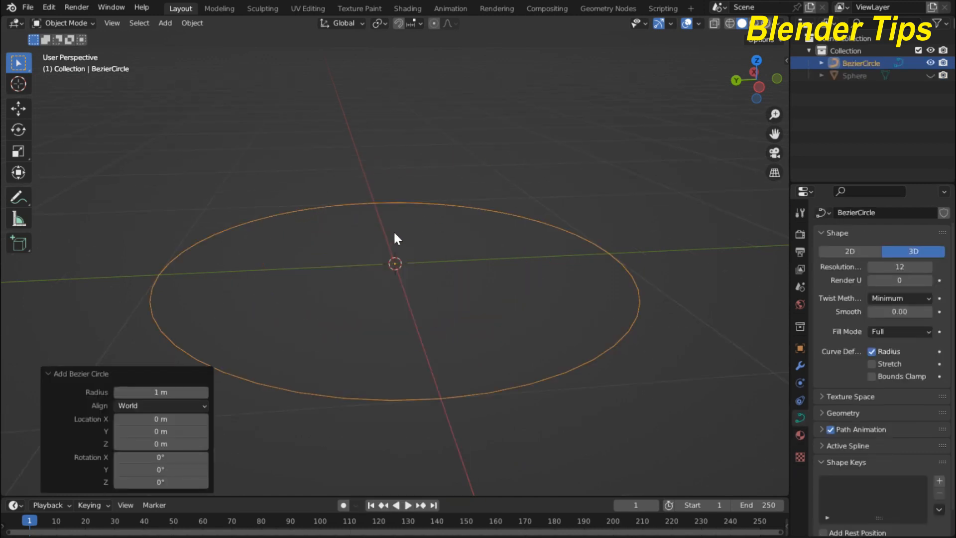
pyautogui.moveTo(394, 233); pyautogui.dragTo(422, 246, button='middle')
# - Add a UV sphere at the centre of the Bezier circle and shade it smooth
pyautogui.hotkey('shift', 'a')
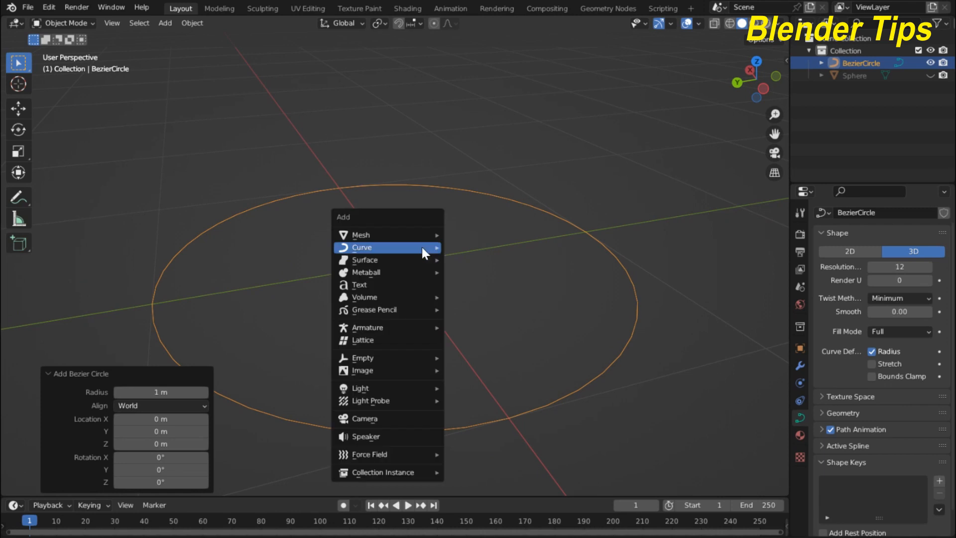
pyautogui.moveTo(420, 234)
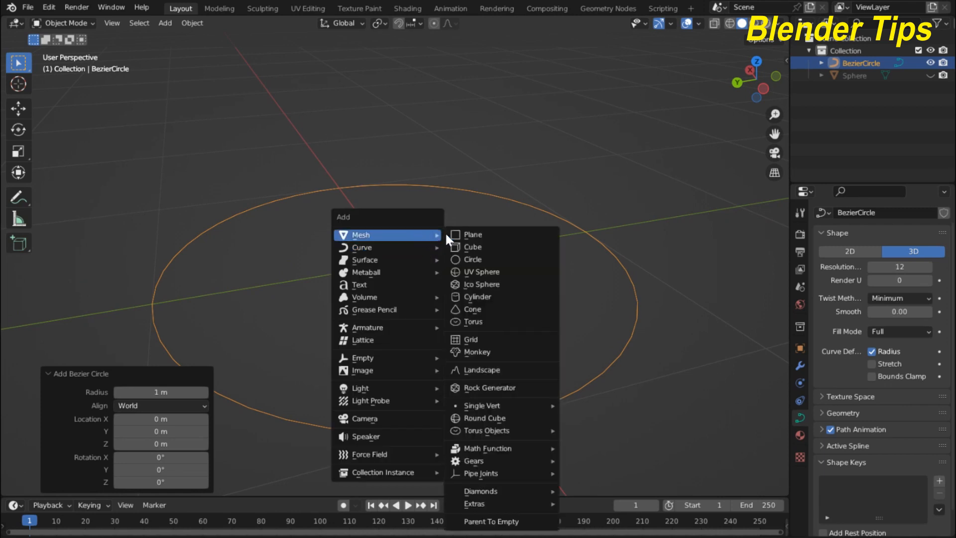
pyautogui.click(482, 273)
pyautogui.scroll(-3, 401, 226)
pyautogui.rightClick(393, 219)
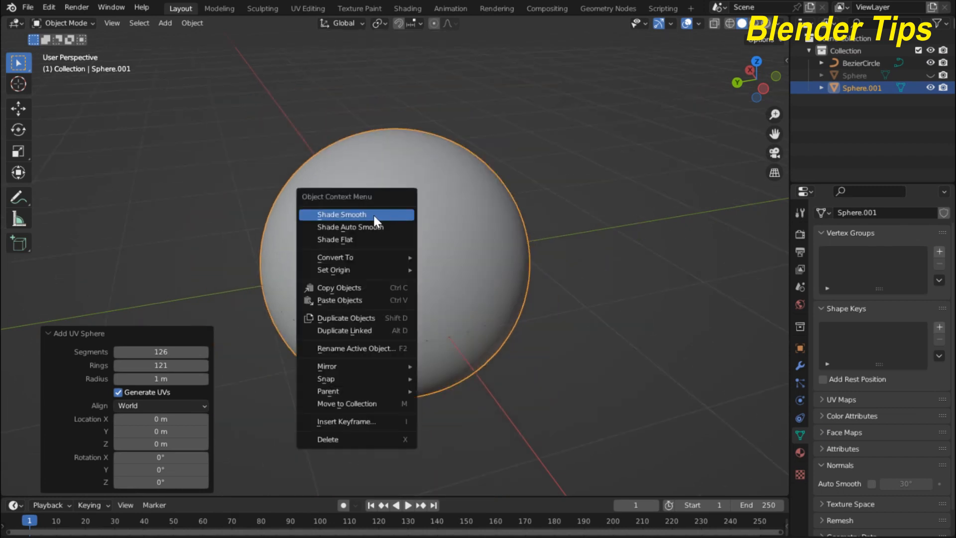
pyautogui.click(373, 215)
# - Scale the new UV sphere uniformly to about 0.183 to make a small ball
pyautogui.press('s')
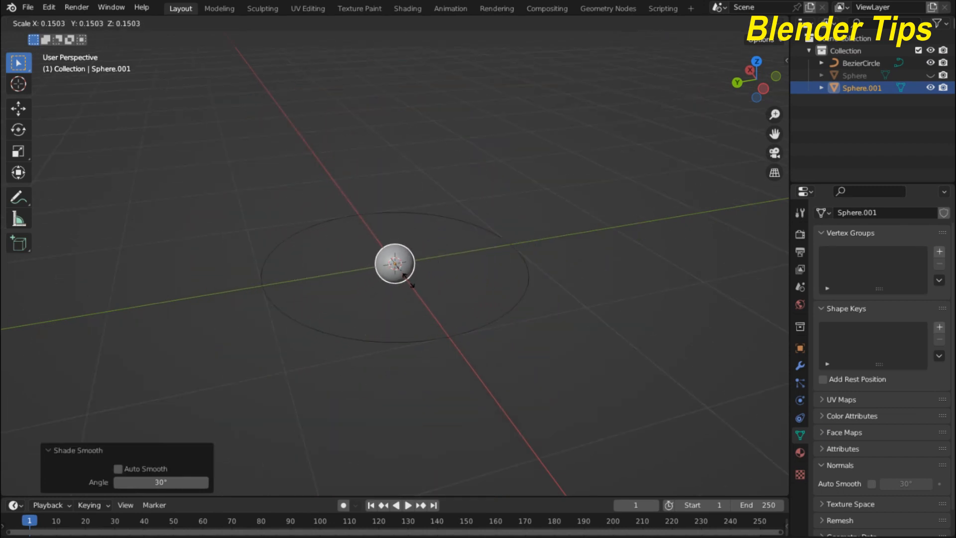
pyautogui.click(413, 280)
pyautogui.scroll(3, 416, 277)
pyautogui.moveTo(417, 278); pyautogui.dragTo(401, 271, button='middle')
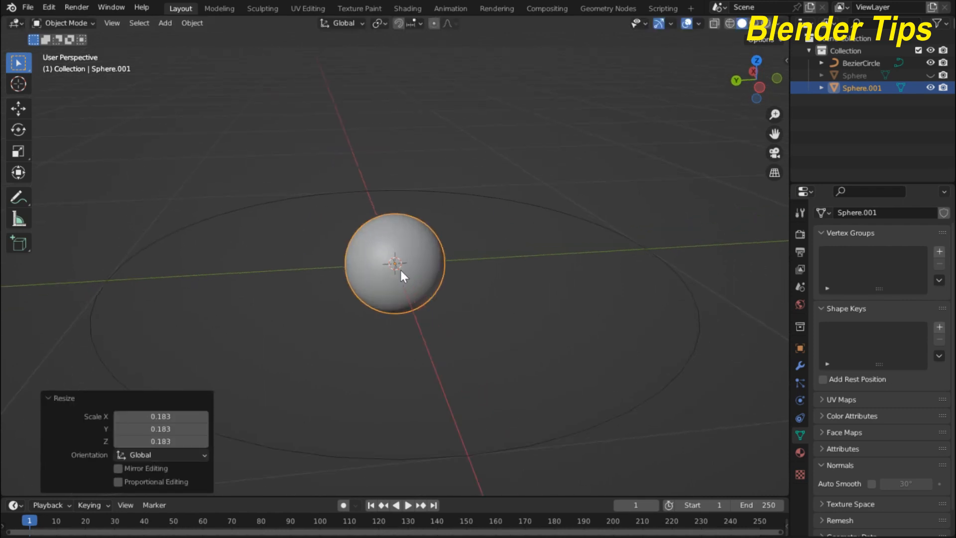
pyautogui.scroll(-2, 401, 271)
# - Add a Follow Path constraint to the small ball with BezierCircle as the target
pyautogui.click(798, 417)
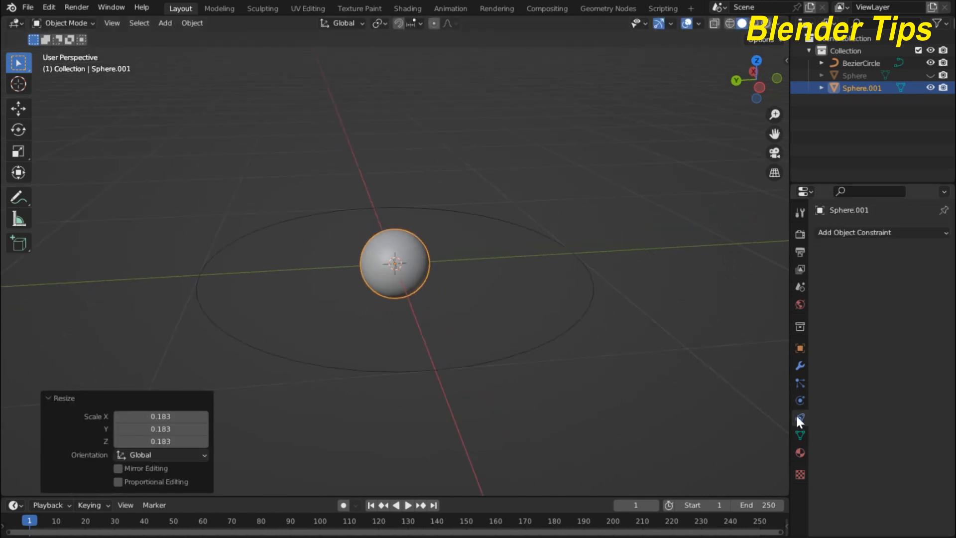
pyautogui.click(847, 232)
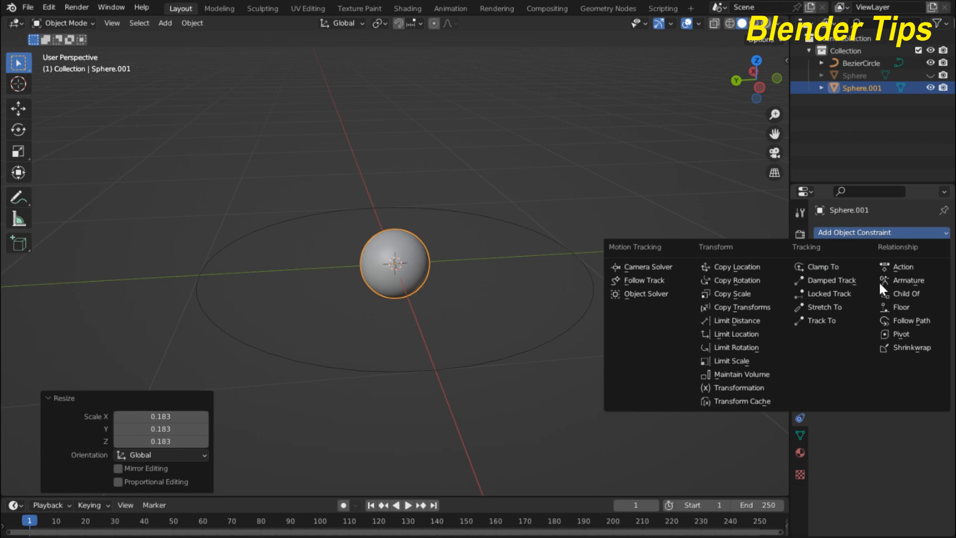
pyautogui.click(904, 318)
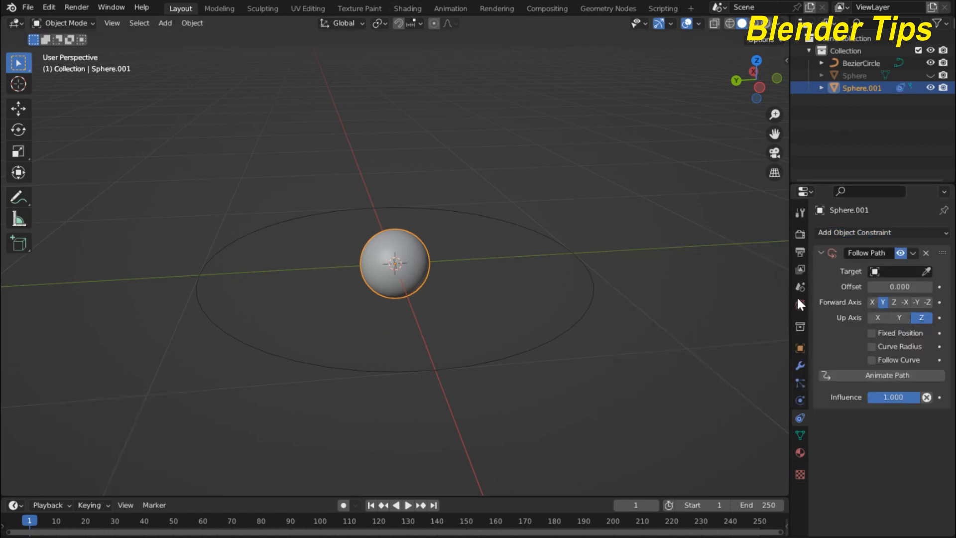
pyautogui.click(896, 271)
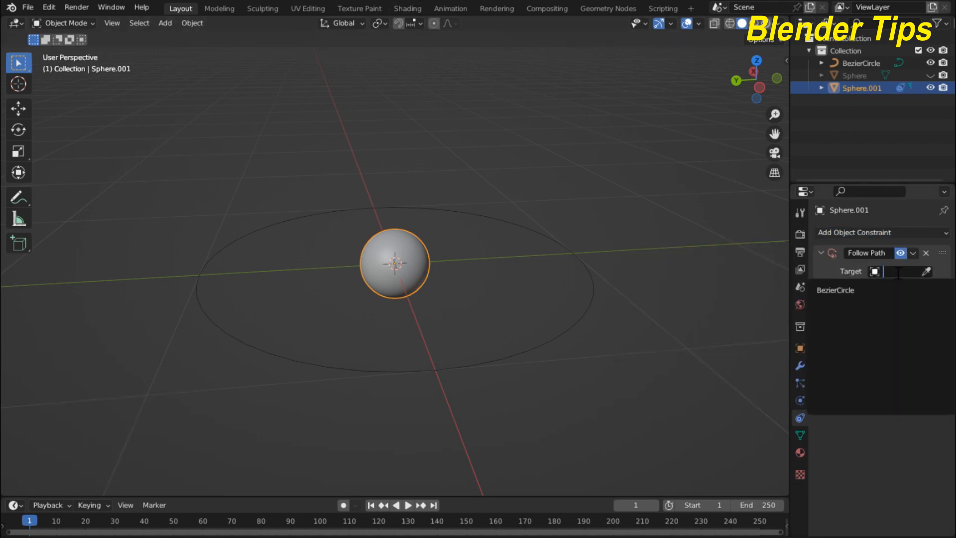
pyautogui.click(869, 291)
pyautogui.moveTo(566, 273); pyautogui.dragTo(615, 284, button='middle')
# - Try shifting the ball along the circle with the Follow Path offset, and undo the change
pyautogui.moveTo(905, 287)
pyautogui.mouseDown()
pyautogui.moveTo(952, 287)
pyautogui.moveTo(895, 287)
pyautogui.mouseUp()
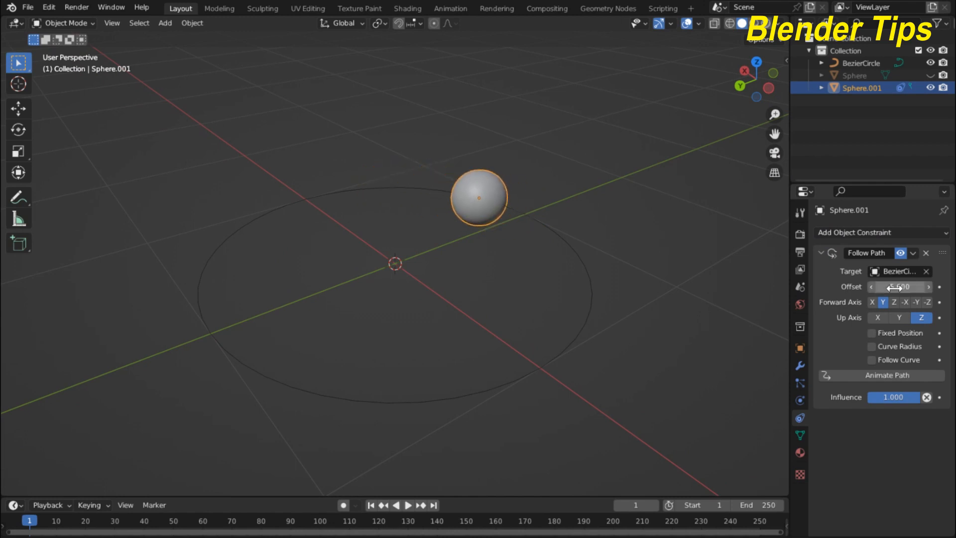
pyautogui.hotkey('ctrl', 'z')
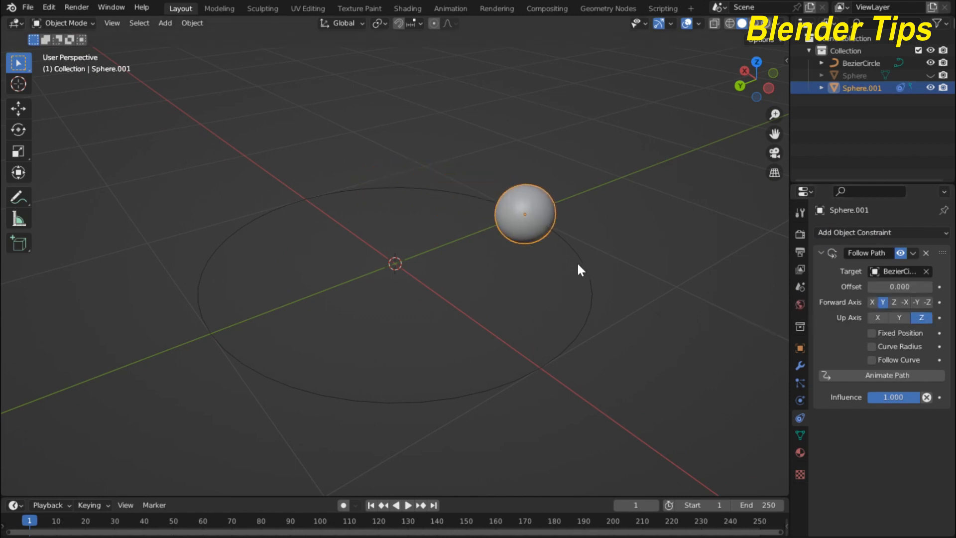
pyautogui.moveTo(560, 260)
pyautogui.mouseDown(button='middle')
pyautogui.moveTo(540, 243)
pyautogui.moveTo(572, 246)
pyautogui.mouseUp(button='middle')
pyautogui.scroll(2, 488, 257)
pyautogui.scroll(-2, 488, 258)
pyautogui.moveTo(487, 258); pyautogui.dragTo(504, 262, button='middle')
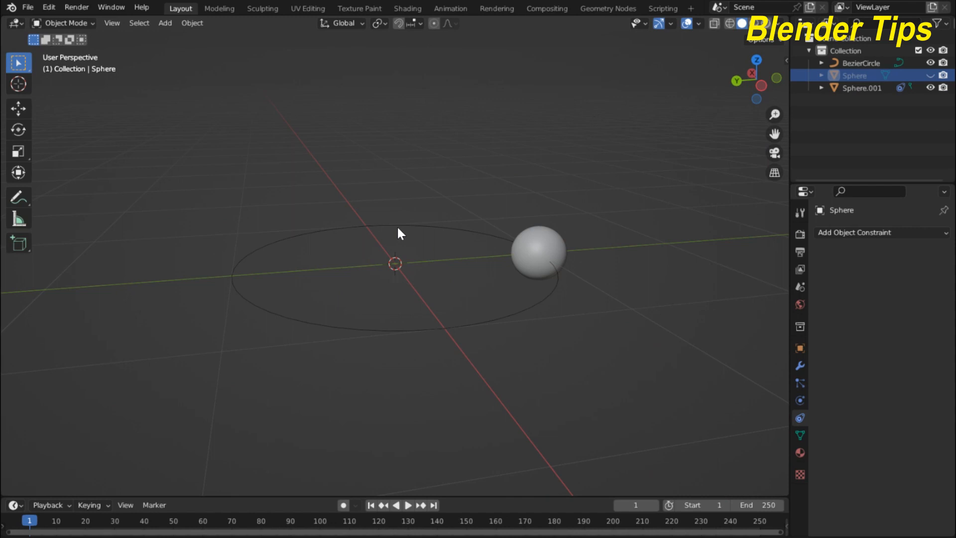
# - Unhide the grooved sphere and show it with the small ball in the right orthographic view
pyautogui.scroll(3, 397, 228)
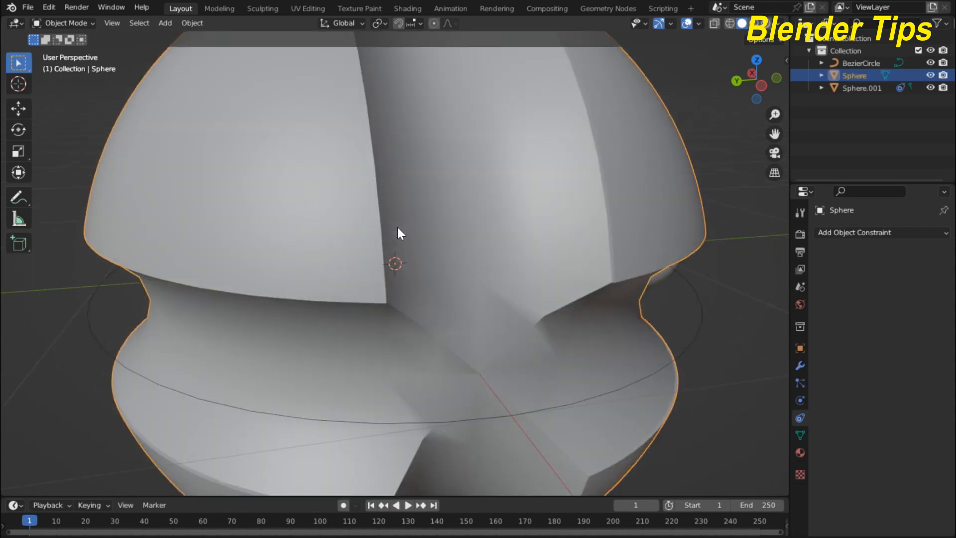
pyautogui.scroll(-3, 397, 228)
pyautogui.moveTo(398, 227); pyautogui.dragTo(379, 210, button='middle')
pyautogui.press('KP_3')
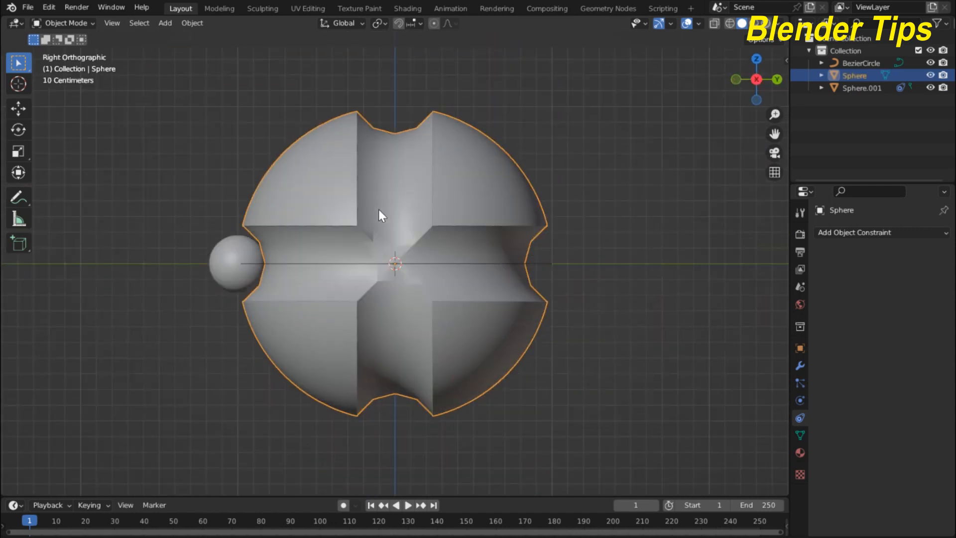
# - Examine from several angles how the small ball sits in the sphere's horizontal groove
pyautogui.scroll(3, 361, 226)
pyautogui.moveTo(310, 241); pyautogui.dragTo(271, 270, button='middle')
pyautogui.press('KP_3')
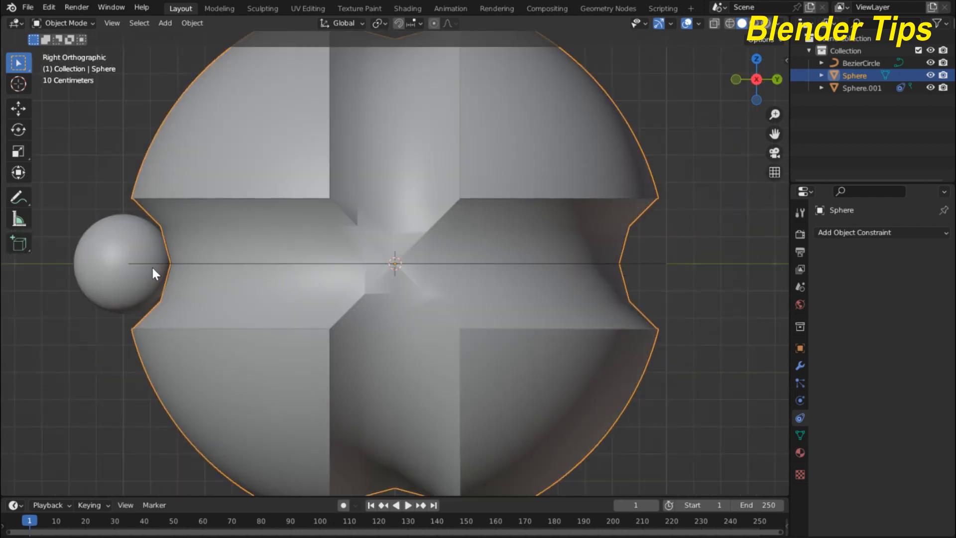
pyautogui.scroll(-5, 229, 219)
pyautogui.moveTo(282, 218); pyautogui.dragTo(509, 229, button='middle')
pyautogui.scroll(4, 408, 254)
pyautogui.scroll(4, 473, 231)
pyautogui.scroll(-5, 458, 239)
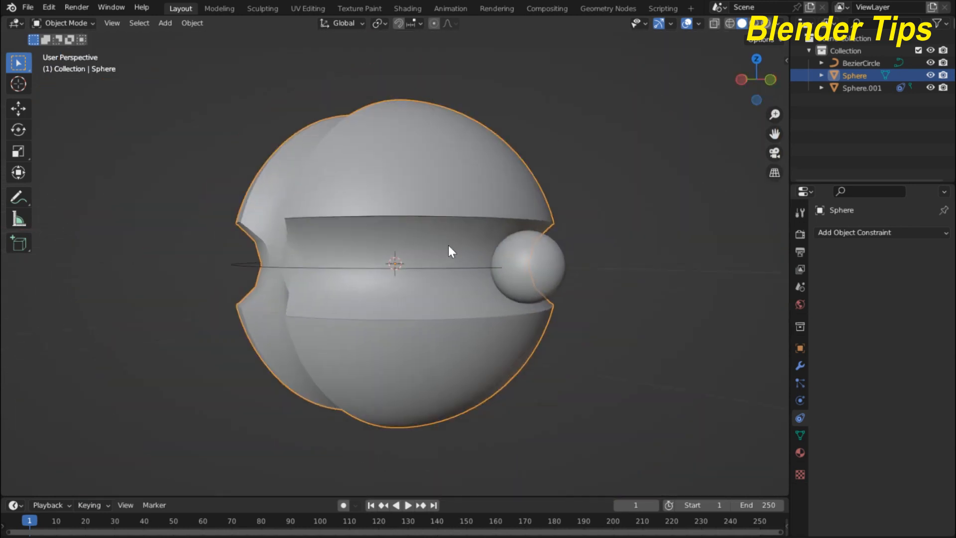
pyautogui.moveTo(448, 245); pyautogui.dragTo(272, 248, button='middle')
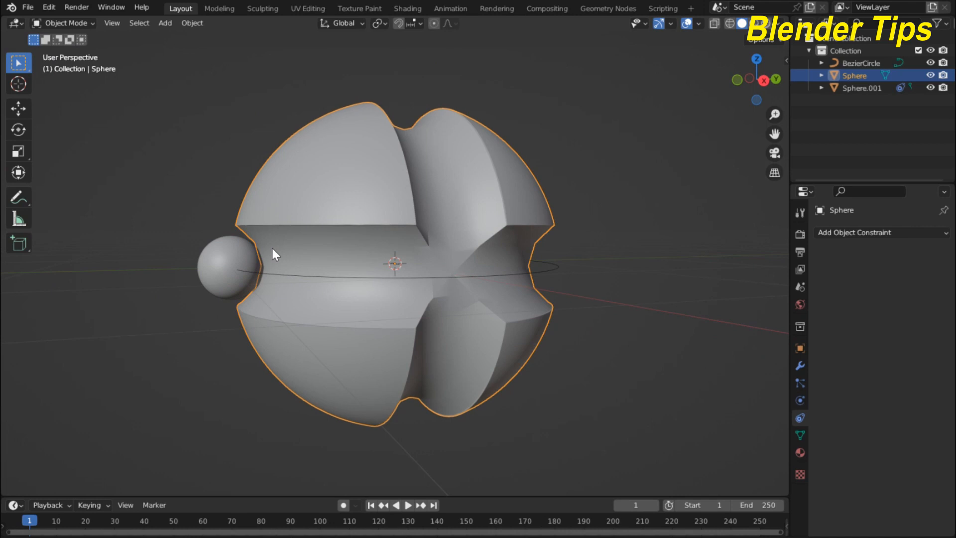
pyautogui.scroll(-3, 274, 254)
pyautogui.moveTo(247, 245); pyautogui.dragTo(318, 234, button='middle')
# - Duplicate the small ball in place and set the copy's Follow Path offset to 50
pyautogui.click(272, 272)
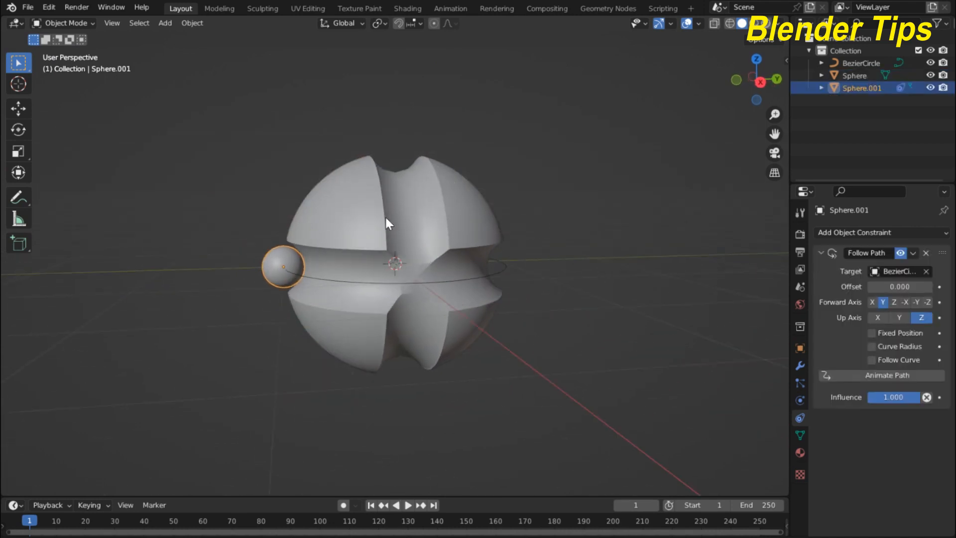
pyautogui.moveTo(373, 221); pyautogui.dragTo(433, 234, button='middle')
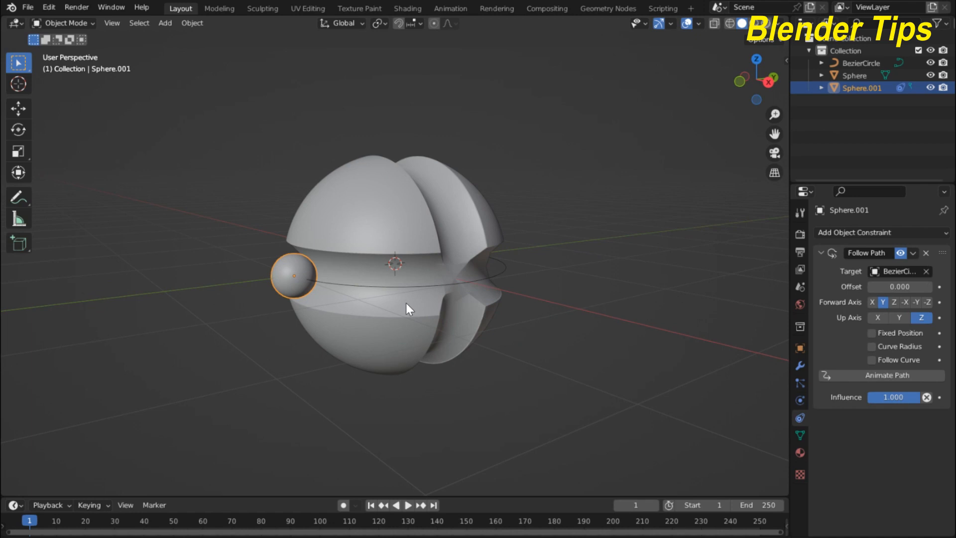
pyautogui.hotkey('shift', 'd')
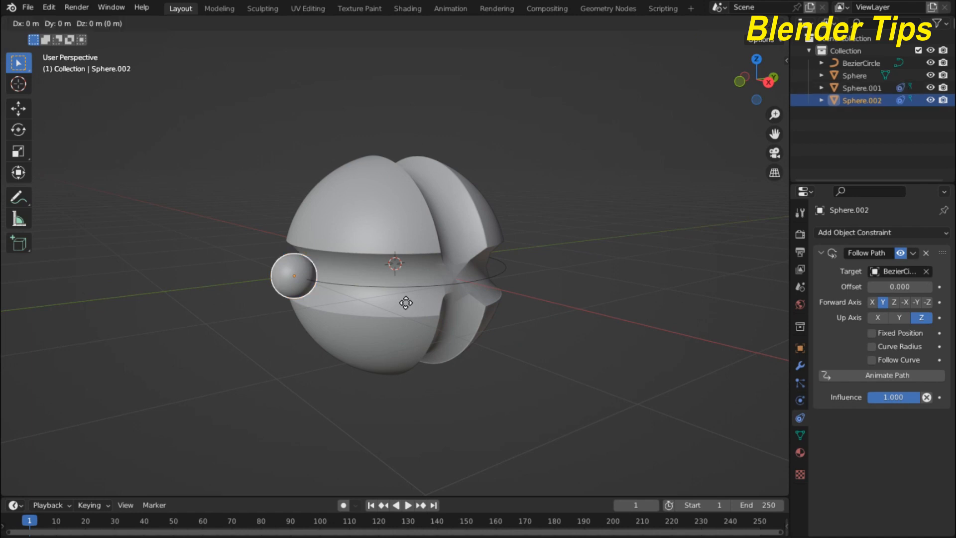
pyautogui.click(406, 303)
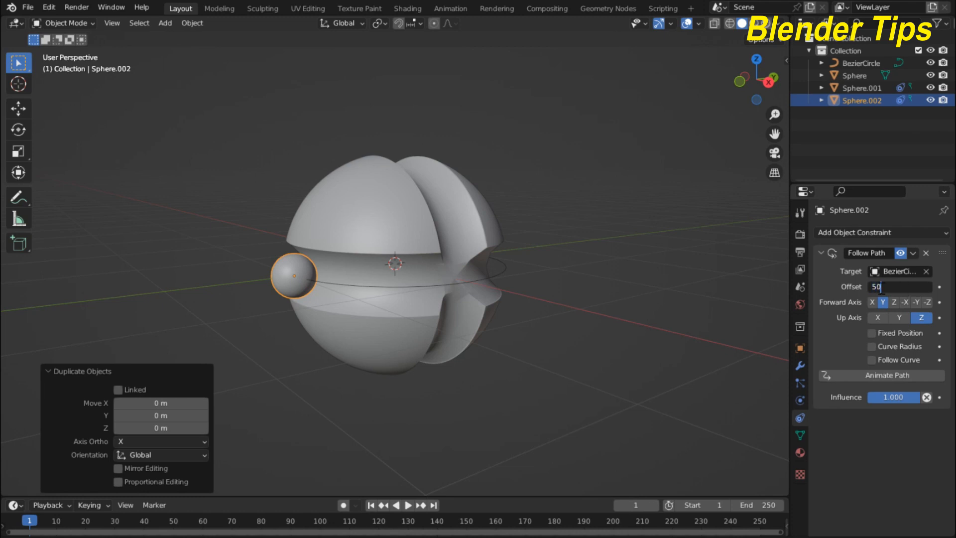
pyautogui.write('50')
pyautogui.press('Return')
pyautogui.moveTo(572, 210); pyautogui.dragTo(518, 199, button='middle')
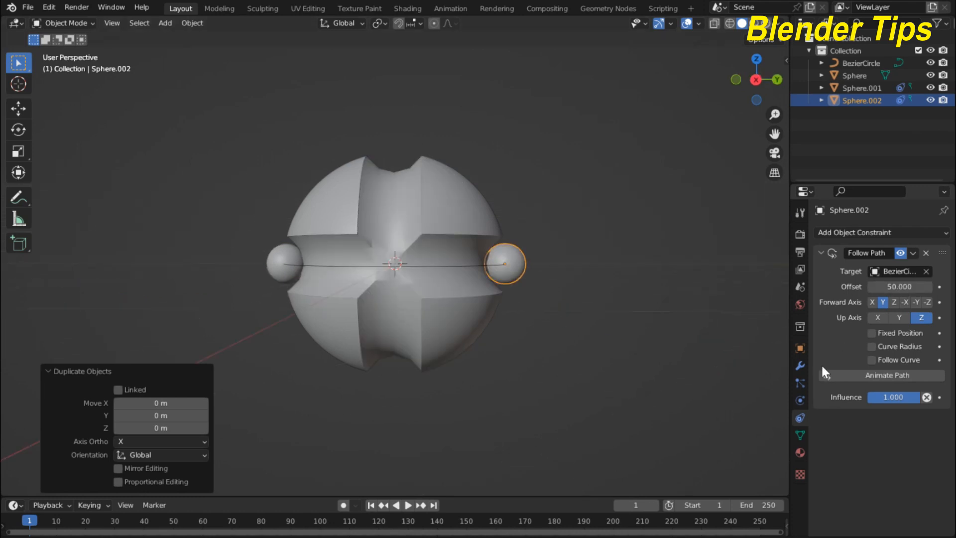
# - Animate the path from the duplicate ball's Follow Path constraint and play the animation
pyautogui.click(873, 376)
pyautogui.moveTo(772, 285); pyautogui.dragTo(566, 172, button='middle')
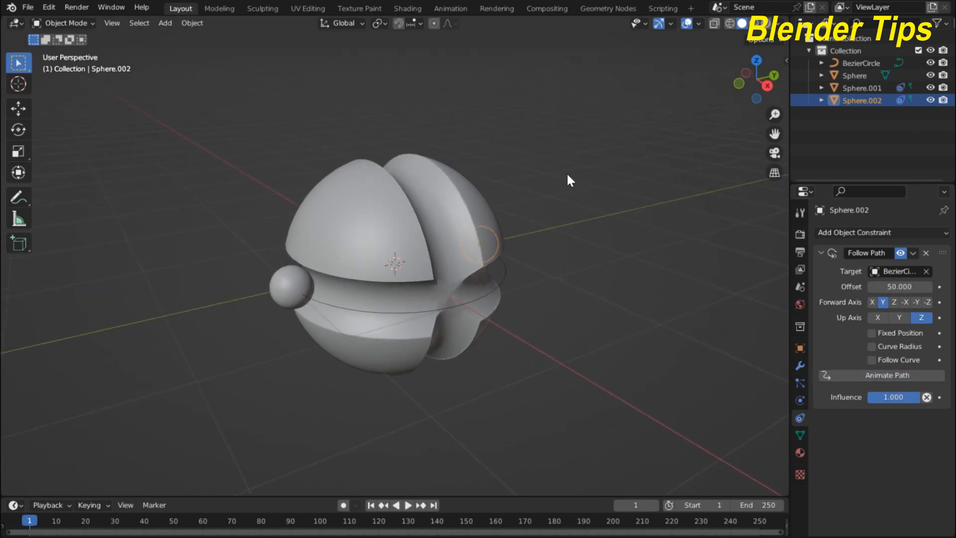
pyautogui.scroll(3, 520, 142)
pyautogui.scroll(-1, 522, 144)
pyautogui.moveTo(521, 144)
pyautogui.mouseDown(button='middle')
pyautogui.moveTo(502, 130)
pyautogui.moveTo(514, 127)
pyautogui.mouseUp(button='middle')
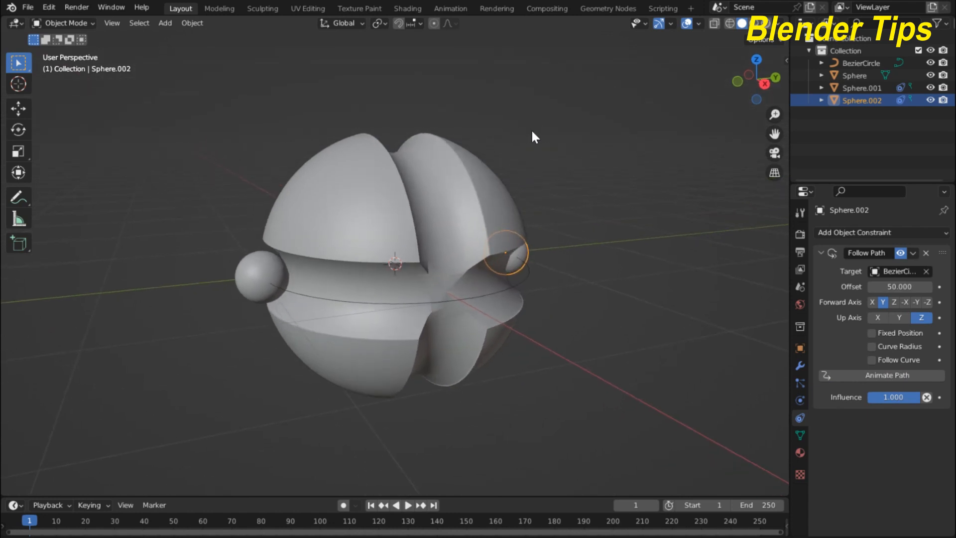
pyautogui.press('space')
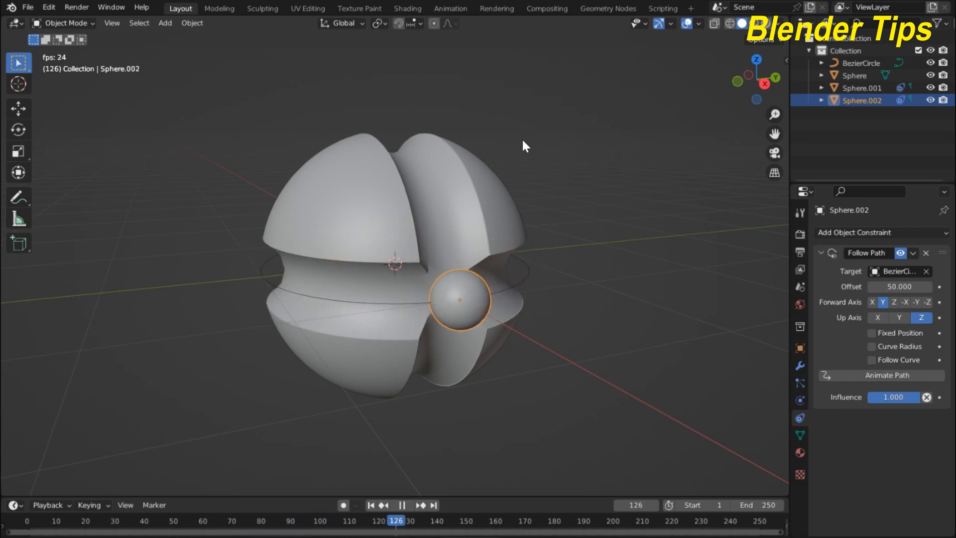
# - Watch the two balls travel around the sphere from several angles, stop the playback and return to the first frame
pyautogui.moveTo(522, 146); pyautogui.dragTo(459, 119, button='middle')
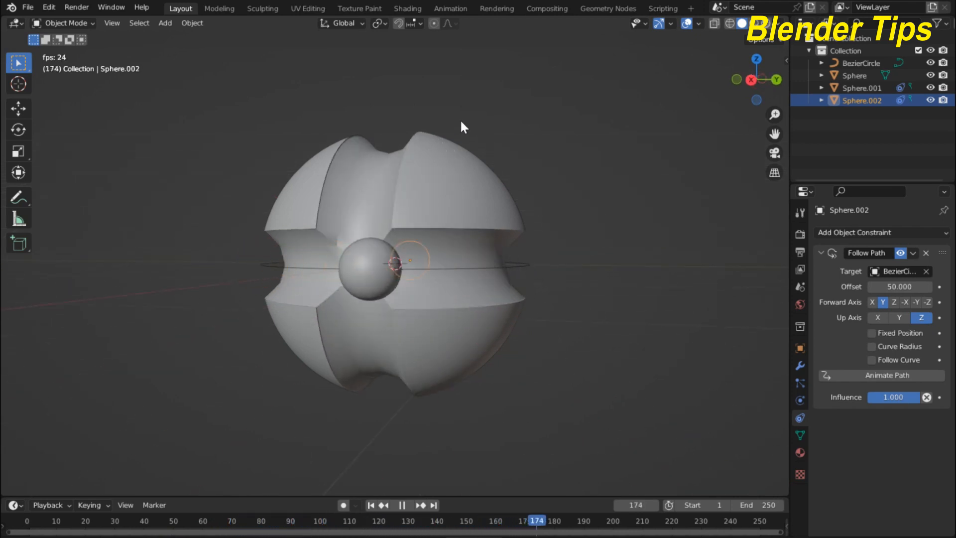
pyautogui.moveTo(442, 121); pyautogui.dragTo(499, 157, button='middle')
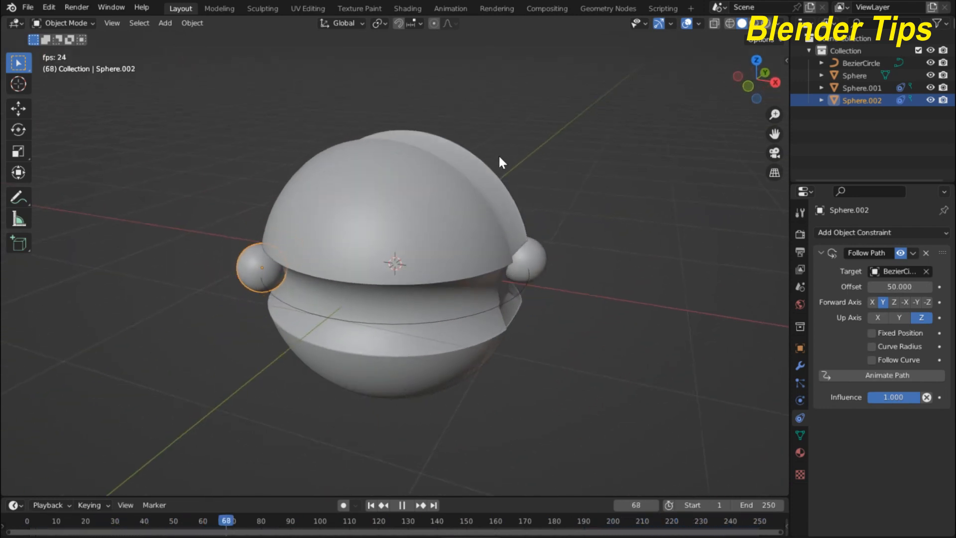
pyautogui.press('space')
pyautogui.click(370, 505)
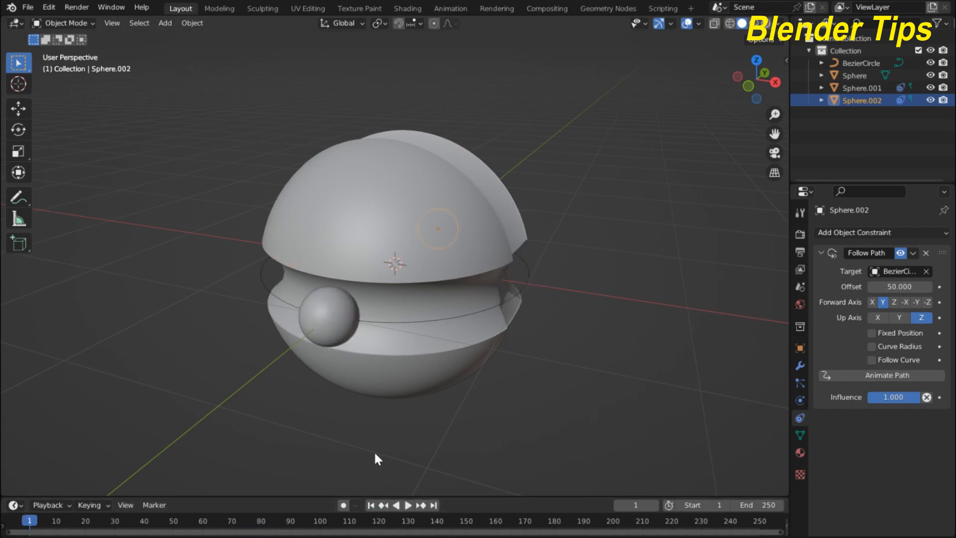
# - Duplicate the first small ball together with its circular path in place
pyautogui.moveTo(375, 450); pyautogui.dragTo(508, 339, button='middle')
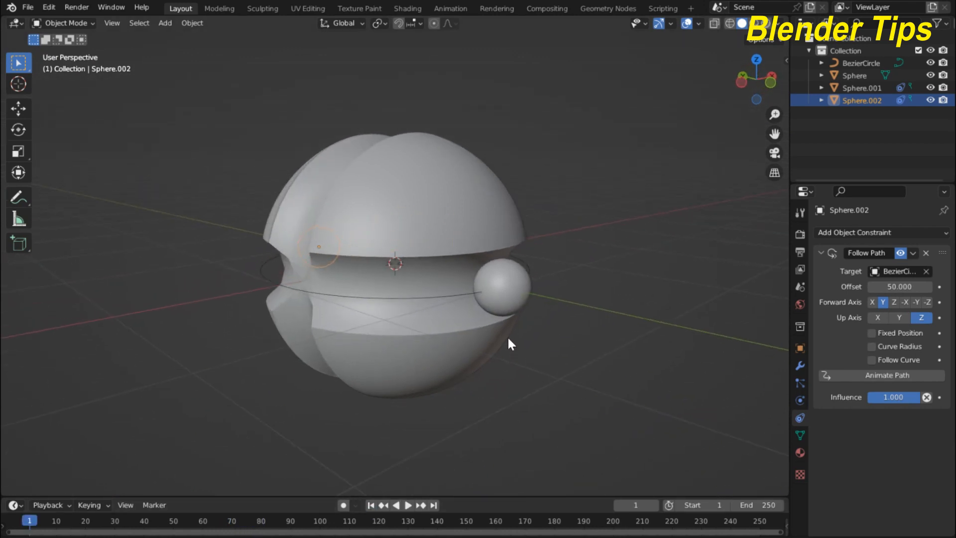
pyautogui.click(500, 299)
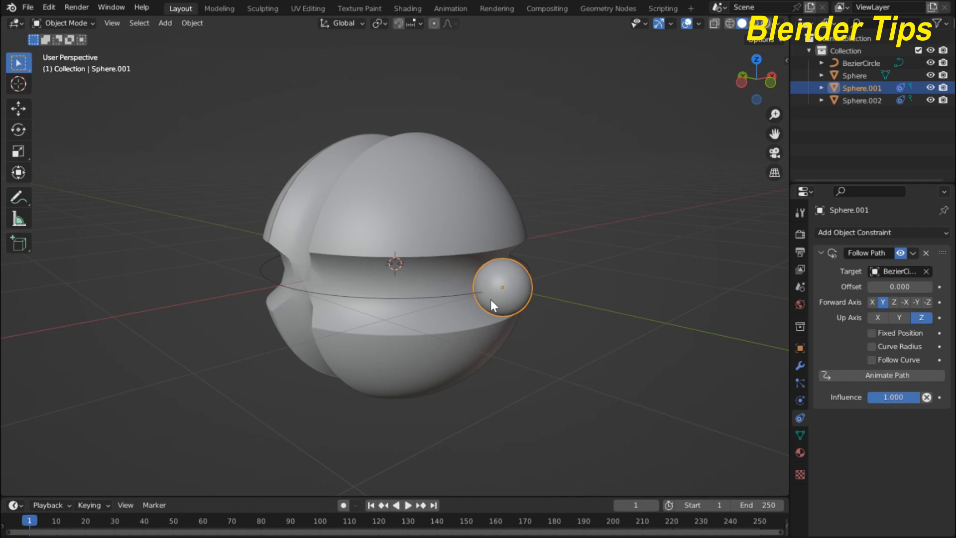
pyautogui.keyDown('shift'); pyautogui.click(470, 293); pyautogui.keyUp('shift')
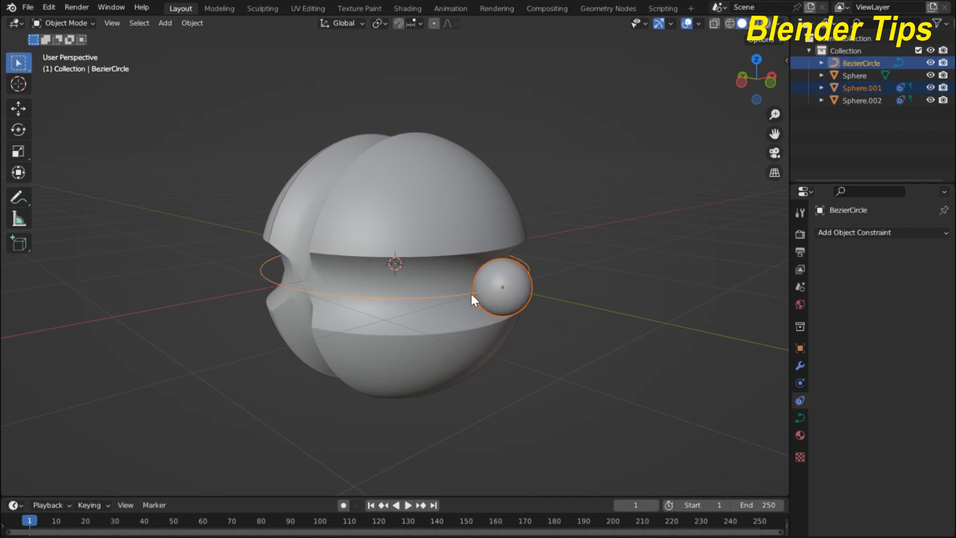
pyautogui.hotkey('shift', 'd')
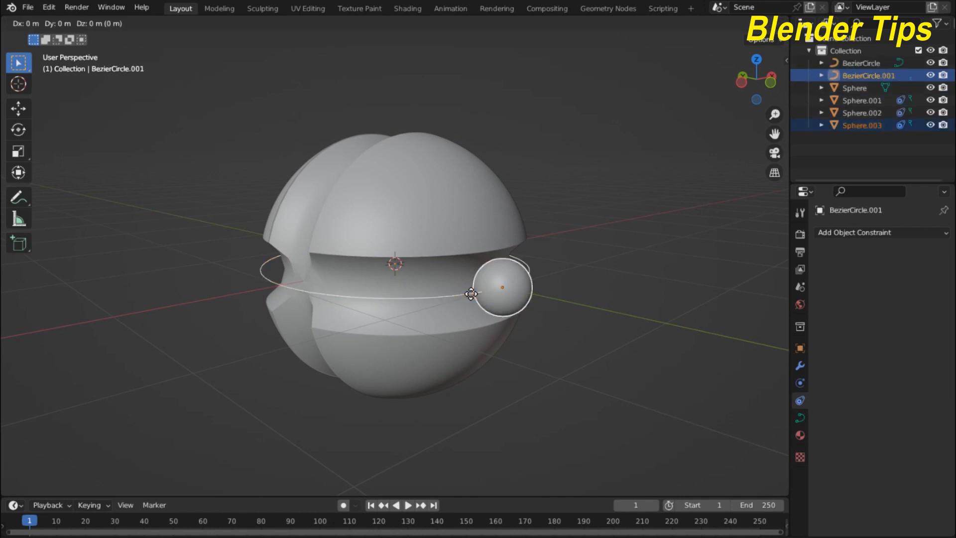
pyautogui.rightClick(471, 294)
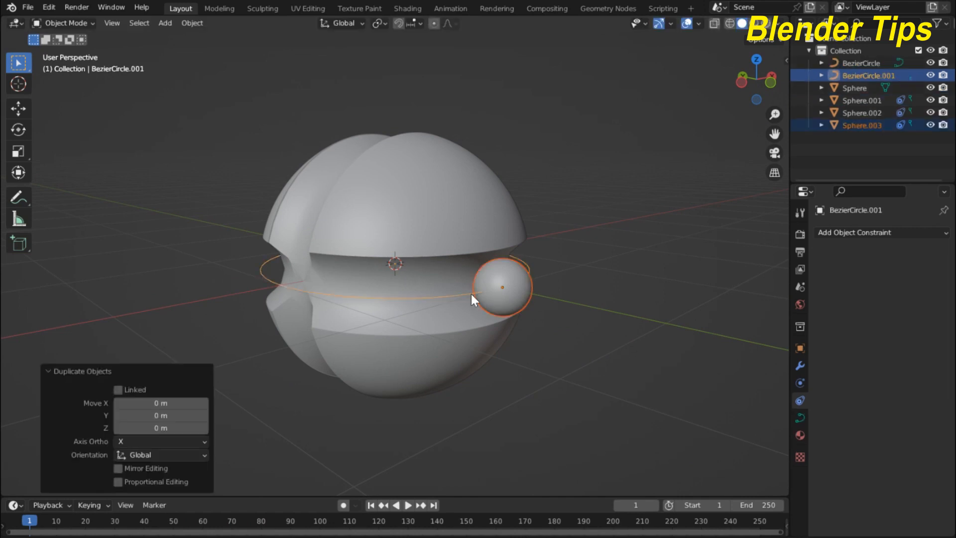
# - Rotate only the duplicated circle path 90° around the global X axis into the vertical groove
pyautogui.click(431, 297)
pyautogui.click(432, 297)
pyautogui.moveTo(431, 297); pyautogui.dragTo(471, 313, button='middle')
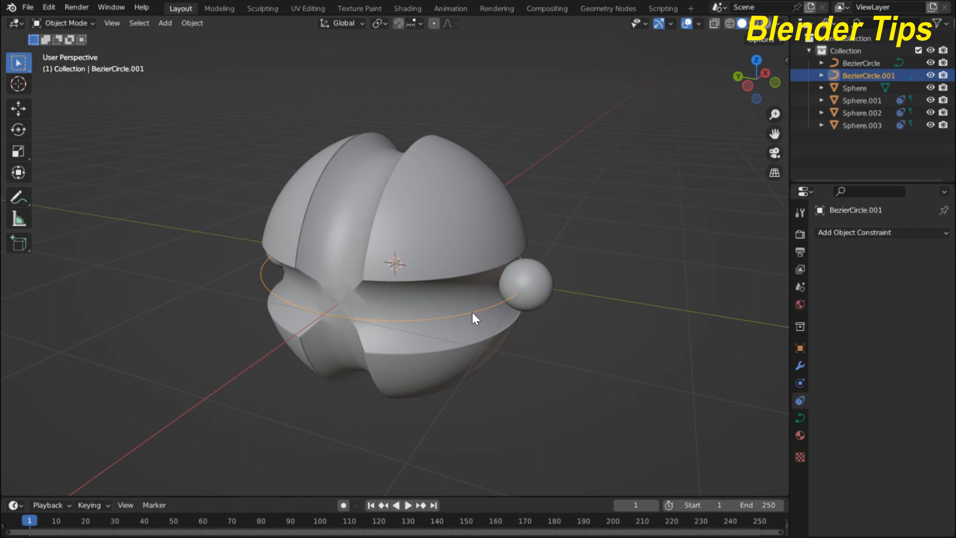
pyautogui.press('r')
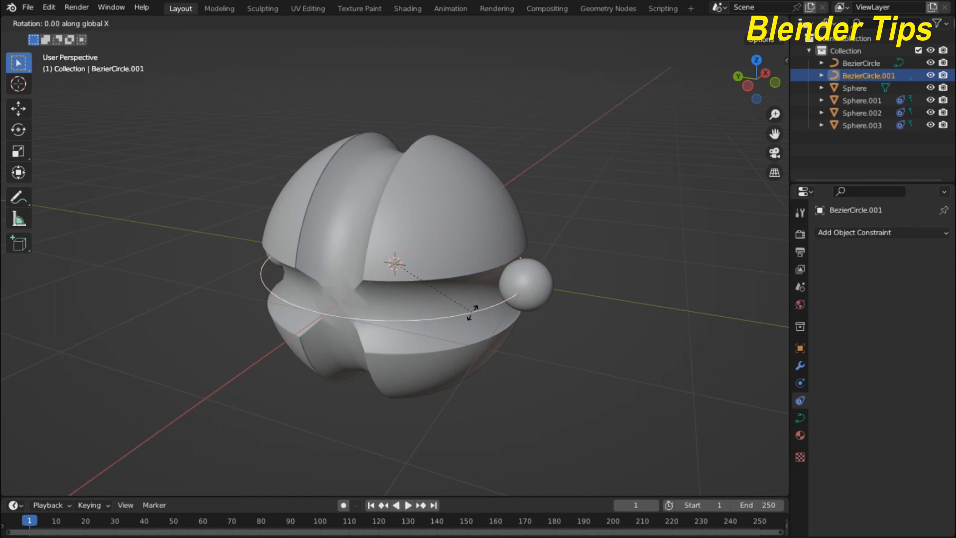
pyautogui.write('90')
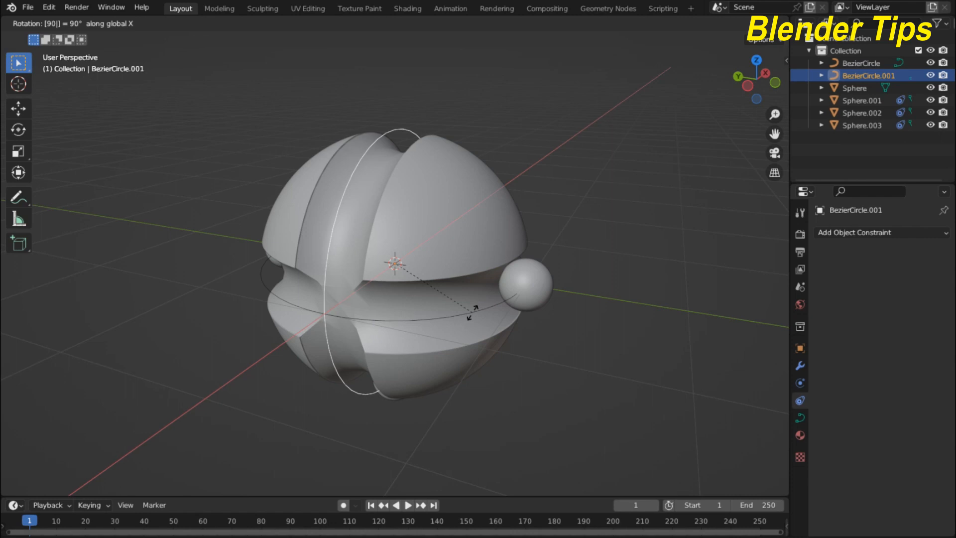
pyautogui.press('Return')
# - Play the animation to check the ball on the vertical path, and return to the first frame
pyautogui.moveTo(472, 312); pyautogui.dragTo(498, 291, button='middle')
pyautogui.press('space')
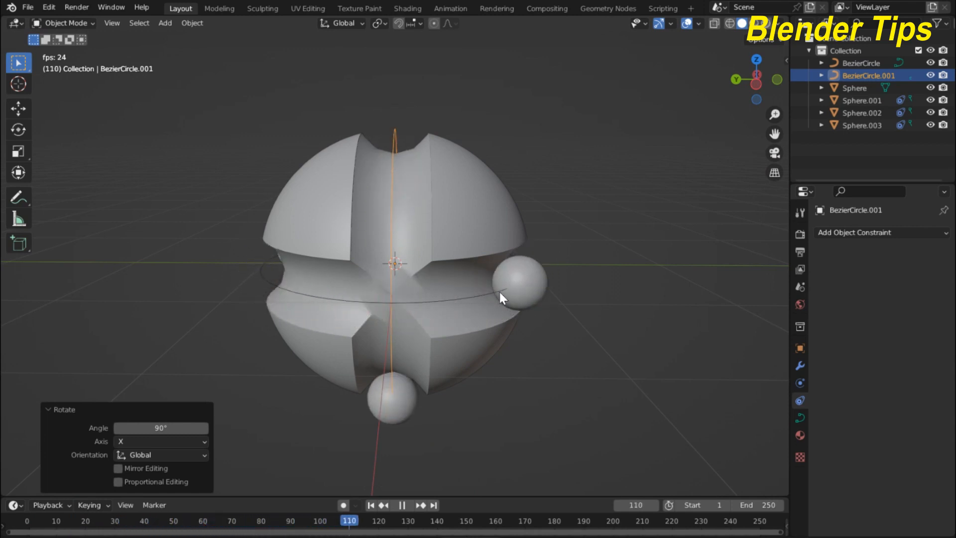
pyautogui.press('space')
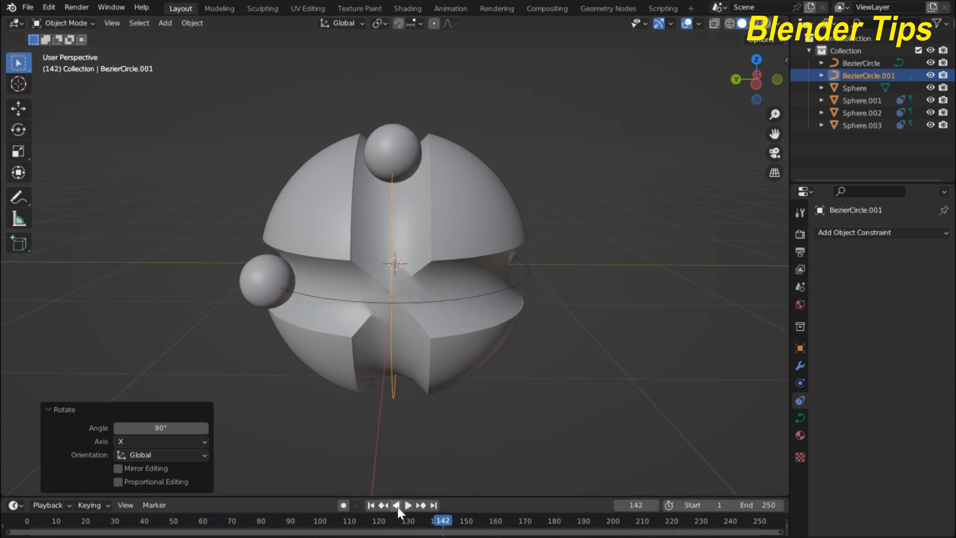
pyautogui.click(371, 504)
# - Set the Follow Path offset of the first ball in the horizontal groove, Sphere.001, to 15
pyautogui.moveTo(503, 300); pyautogui.dragTo(350, 280, button='middle')
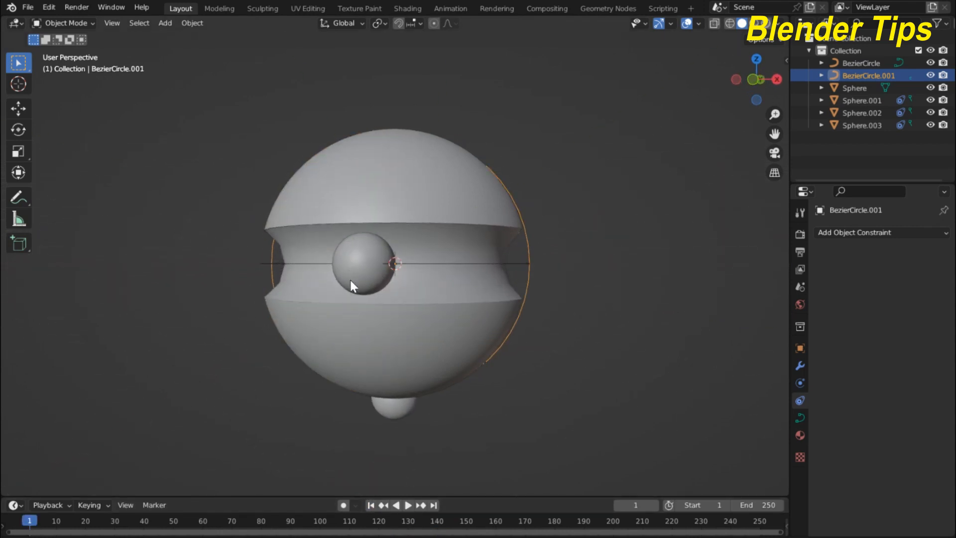
pyautogui.click(409, 401)
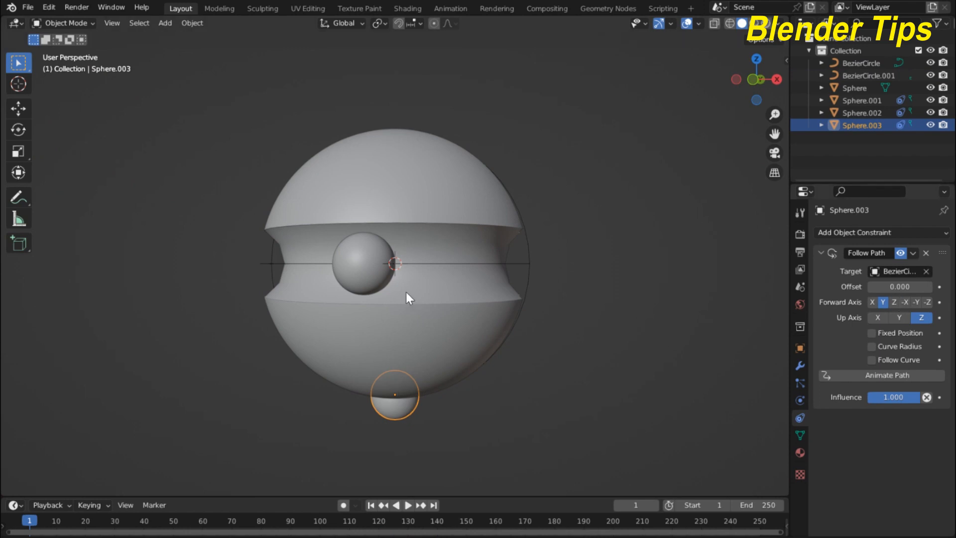
pyautogui.click(360, 270)
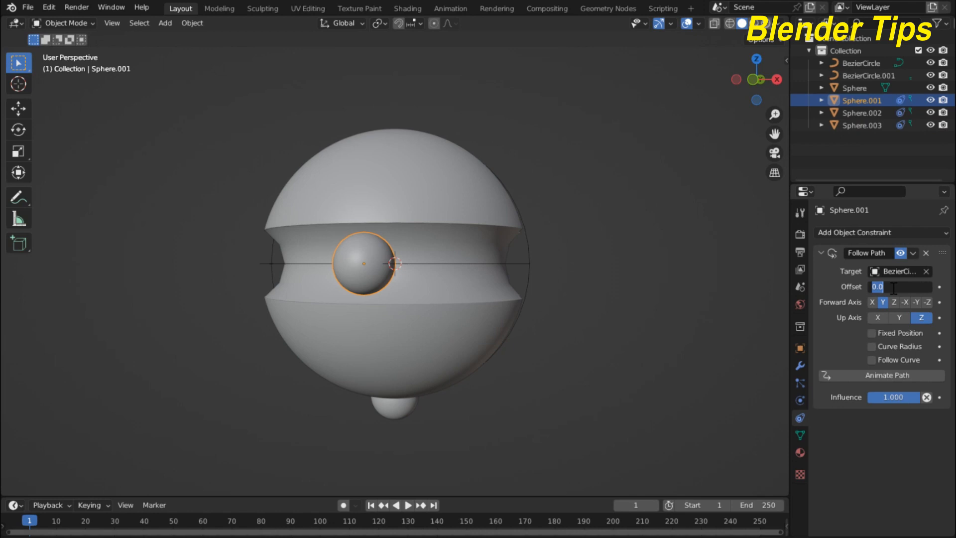
pyautogui.press('Return')
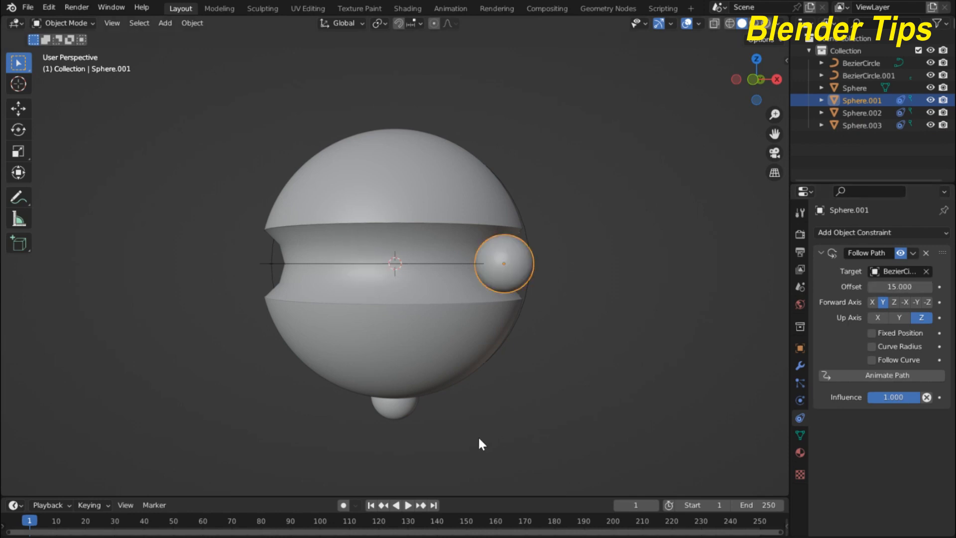
# - Duplicate the ball on the vertical path in place and set the copy's Follow Path offset to 75
pyautogui.click(397, 417)
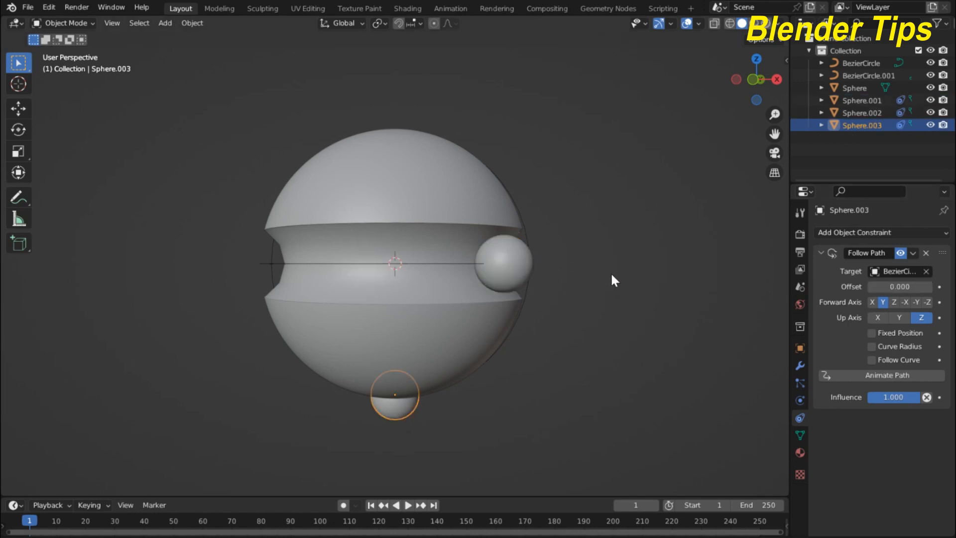
pyautogui.moveTo(614, 217); pyautogui.dragTo(461, 291, button='middle')
pyautogui.click(544, 280)
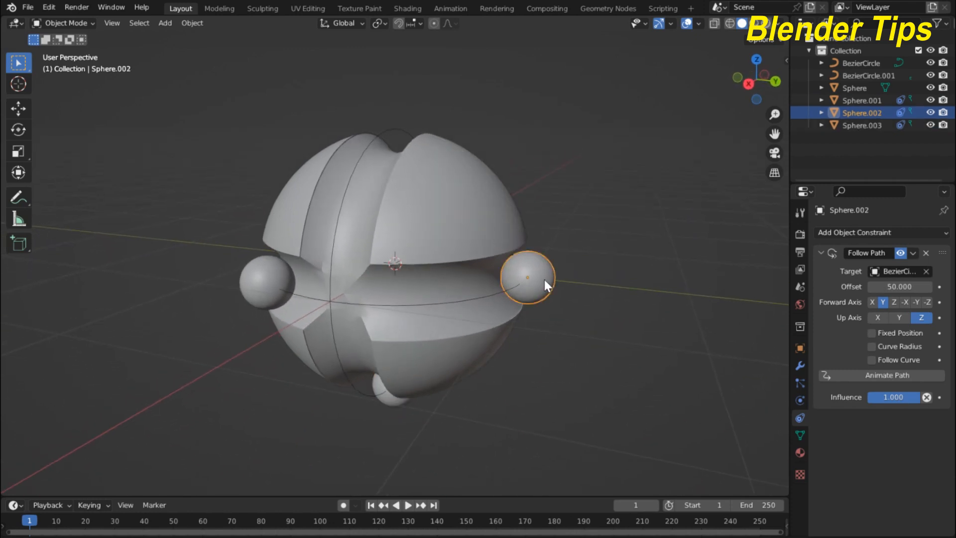
pyautogui.moveTo(554, 276); pyautogui.dragTo(456, 350, button='middle')
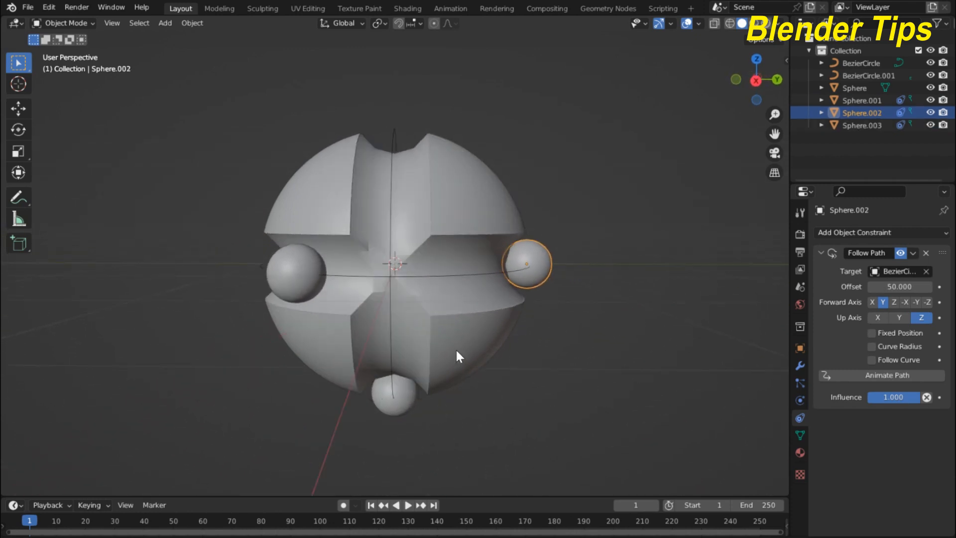
pyautogui.click(394, 401)
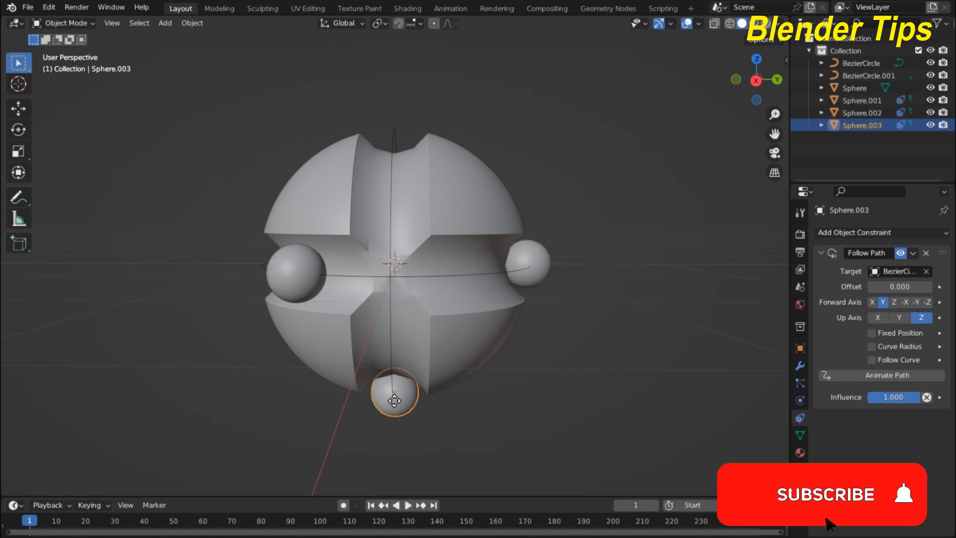
pyautogui.hotkey('shift', 'd')
pyautogui.rightClick(395, 402)
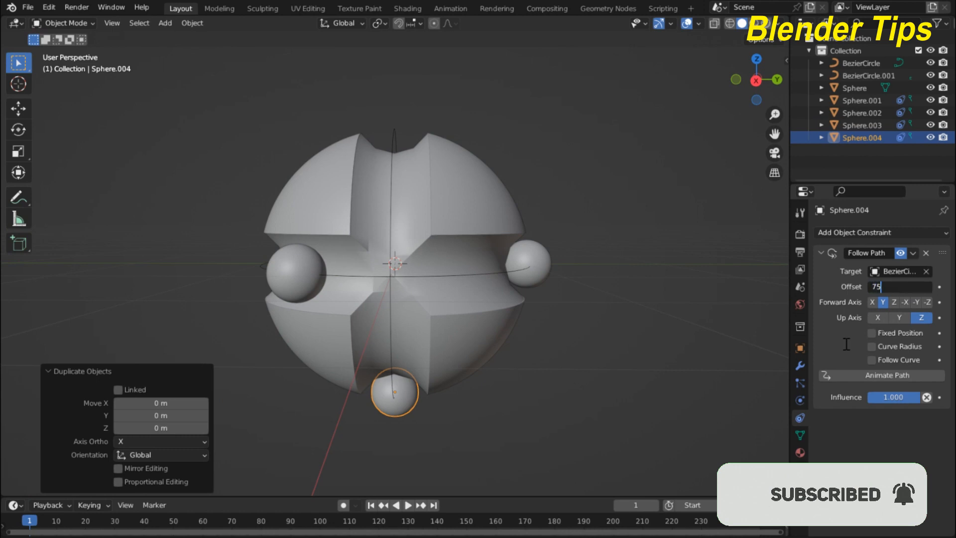
pyautogui.press('Return')
# - Play the animation of all four balls from two different angles, returning to the first frame each time
pyautogui.moveTo(648, 265); pyautogui.dragTo(654, 239, button='middle')
pyautogui.scroll(4, 613, 246)
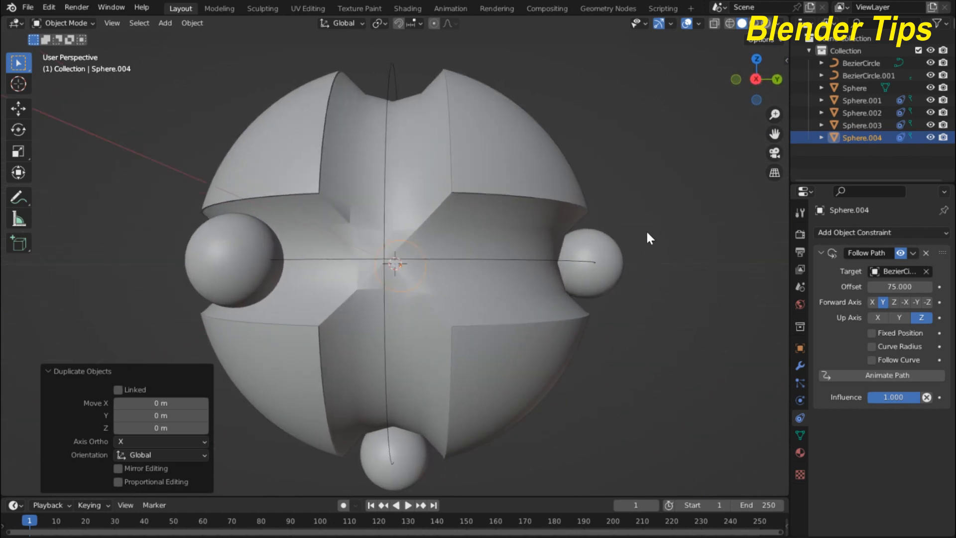
pyautogui.press('space')
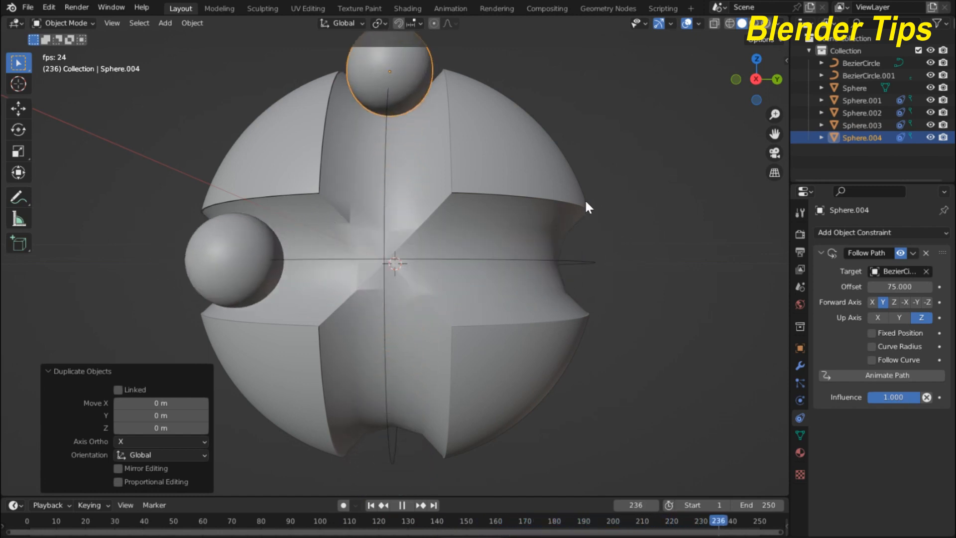
pyautogui.press('space')
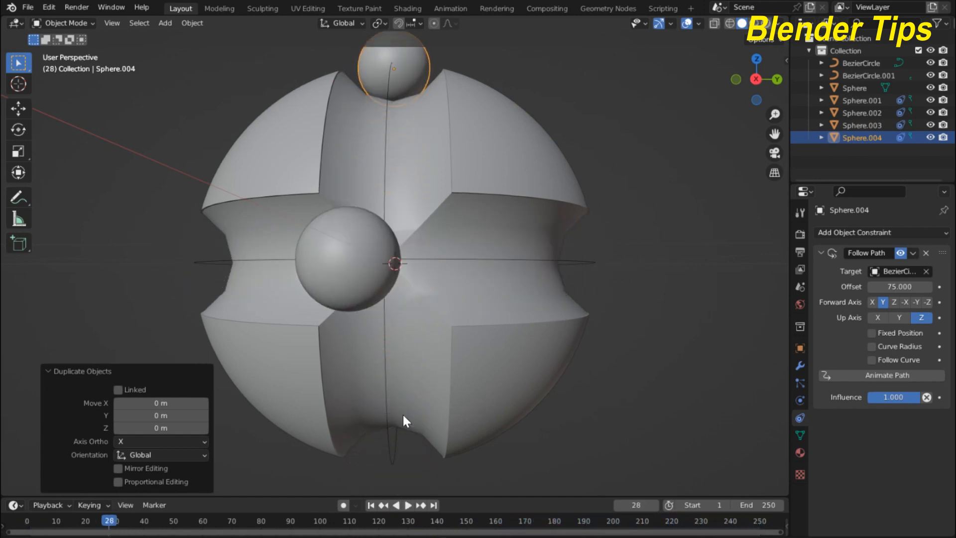
pyautogui.click(370, 505)
pyautogui.moveTo(521, 220); pyautogui.dragTo(374, 242, button='middle')
pyautogui.press('space')
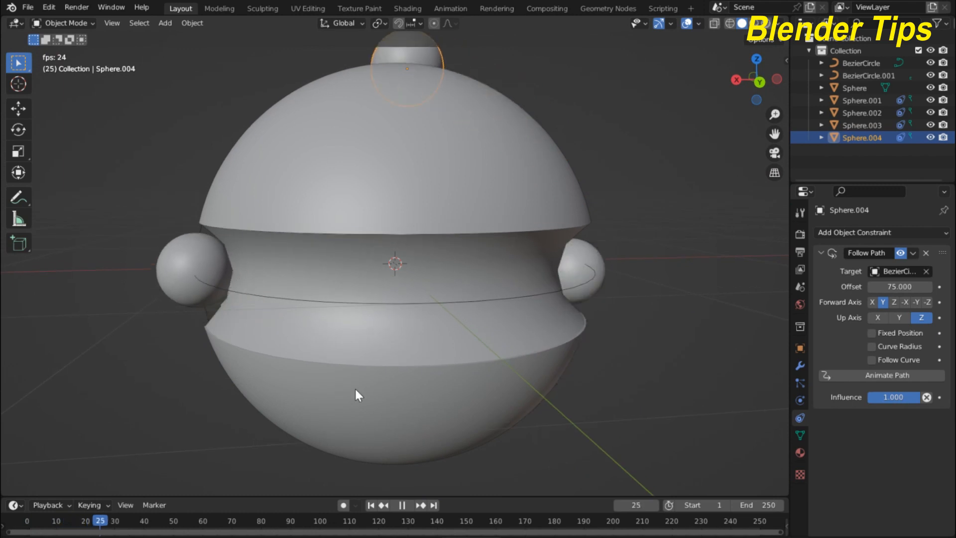
pyautogui.press('space')
pyautogui.click(371, 505)
# - Enlarge the timeline area, turn it into an Asset Browser and show the Materials library
pyautogui.moveTo(321, 495); pyautogui.dragTo(307, 302)
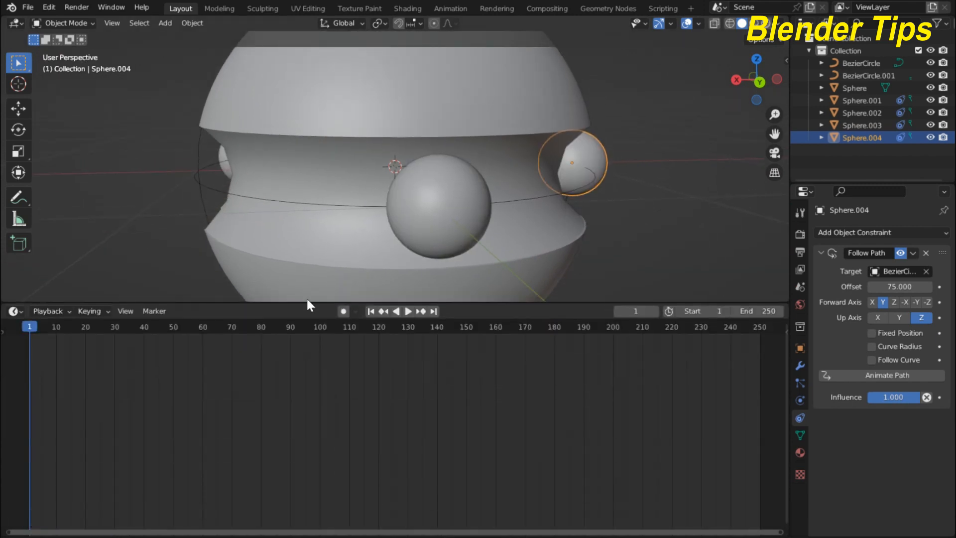
pyautogui.click(14, 311)
pyautogui.click(396, 386)
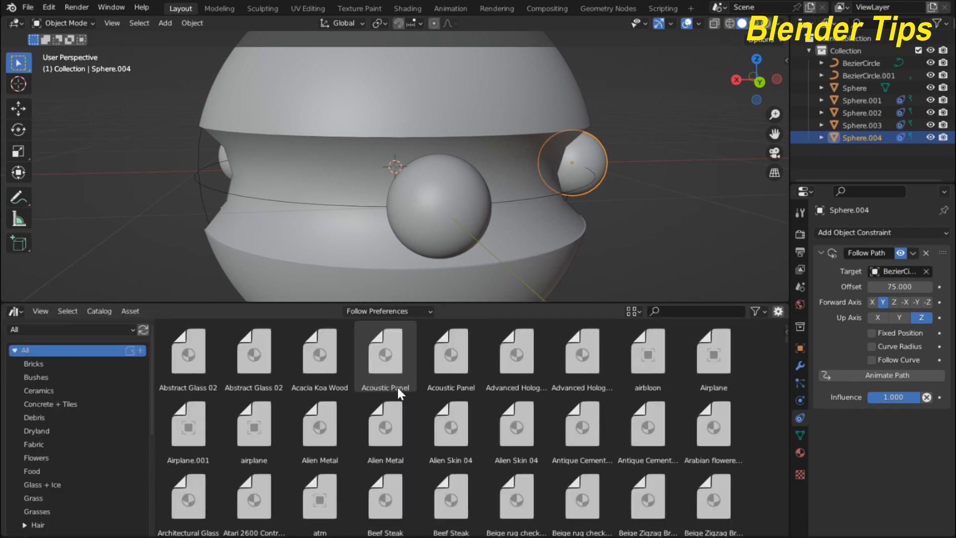
pyautogui.click(89, 330)
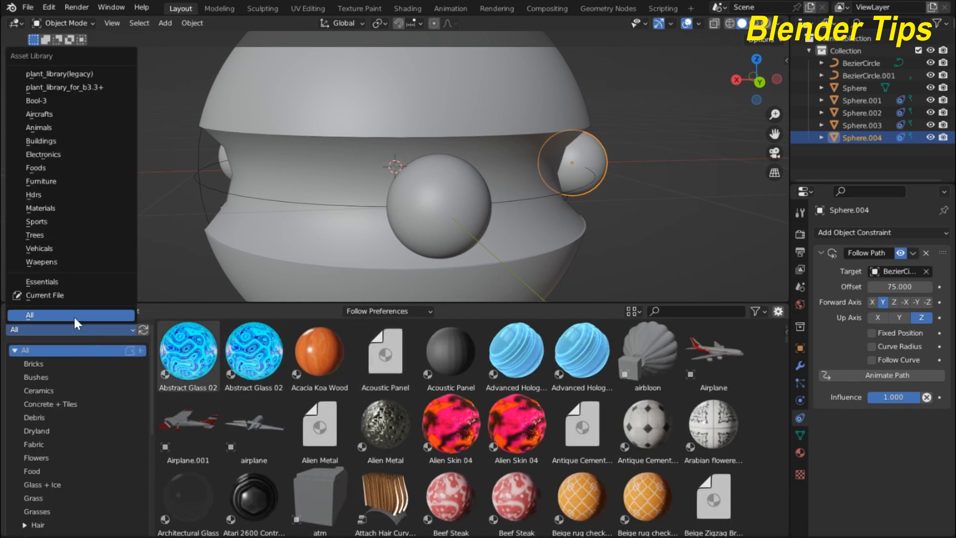
pyautogui.click(52, 208)
# - Show the viewport in Material Preview shading and apply the Acacia Koa Wood material to the grooved sphere
pyautogui.moveTo(490, 192); pyautogui.dragTo(536, 193, button='middle')
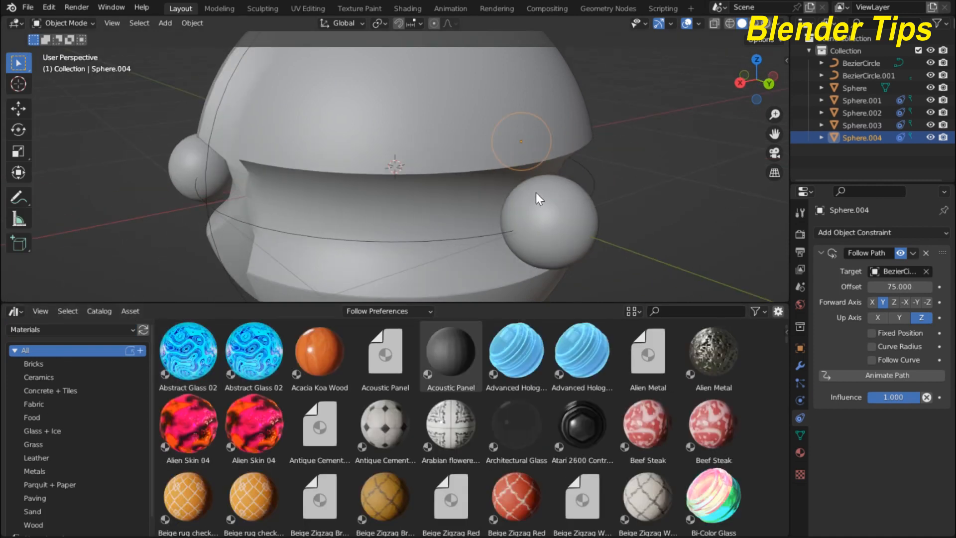
pyautogui.click(755, 24)
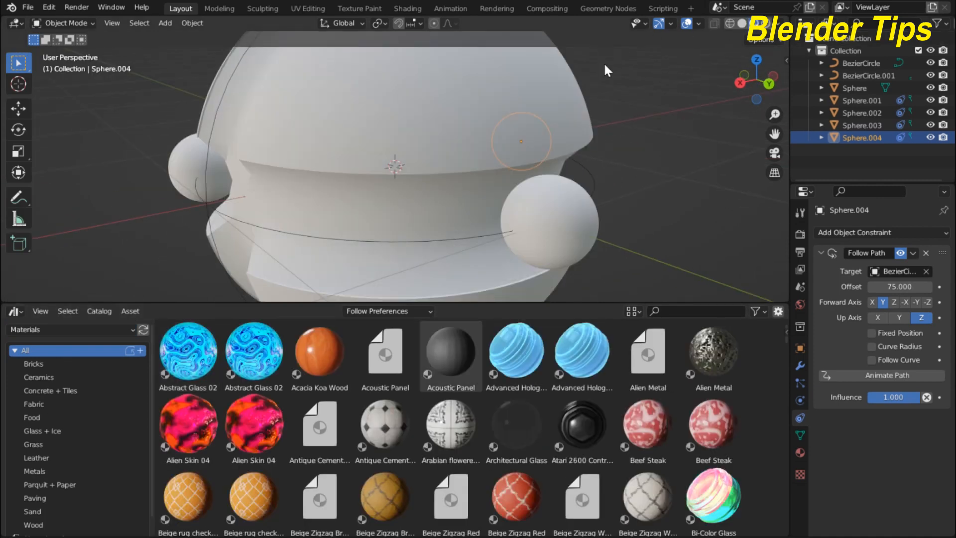
pyautogui.click(318, 360)
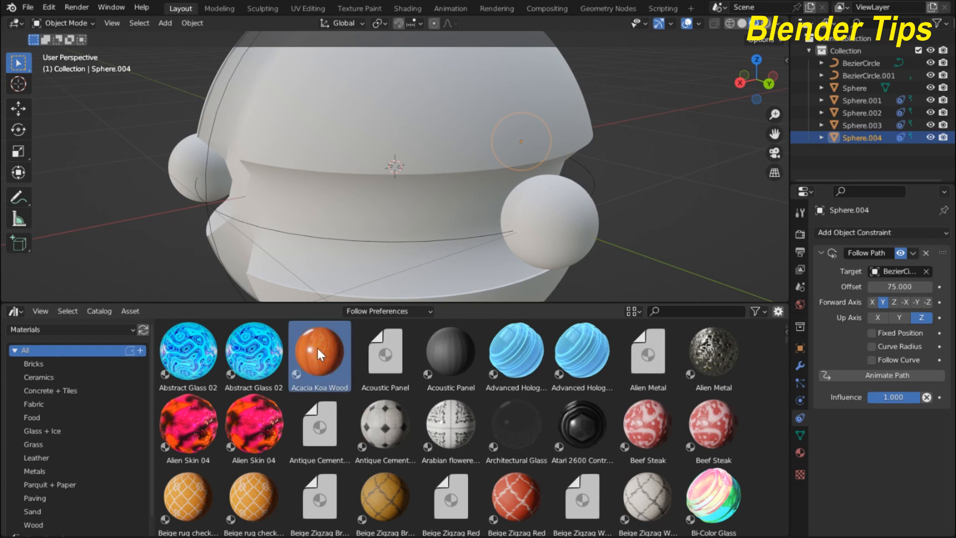
pyautogui.moveTo(327, 128); pyautogui.dragTo(390, 158)
# - Apply the Metal Paint material from the Metals category to the two balls in the horizontal groove
pyautogui.moveTo(390, 156); pyautogui.dragTo(469, 146, button='middle')
pyautogui.scroll(2, 357, 146)
pyautogui.scroll(-1, 356, 147)
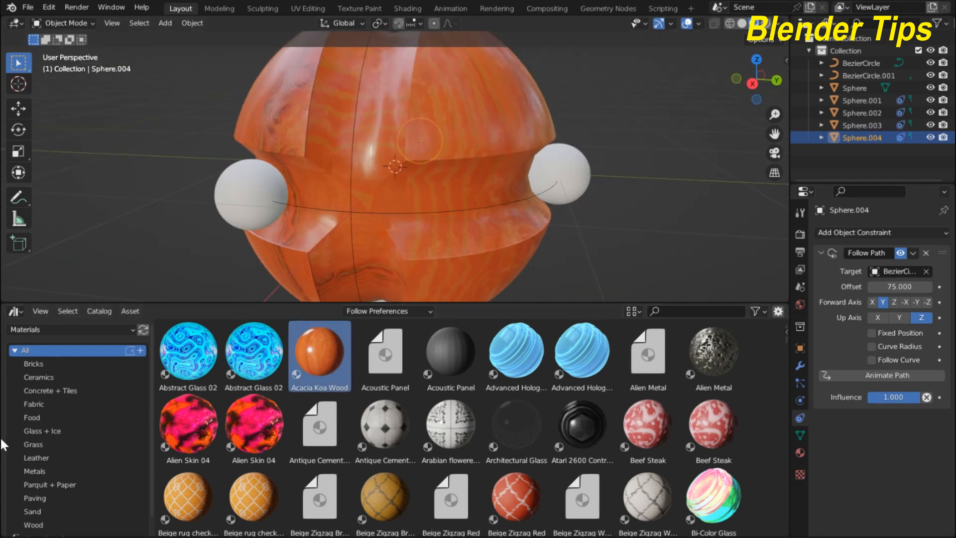
pyautogui.click(31, 471)
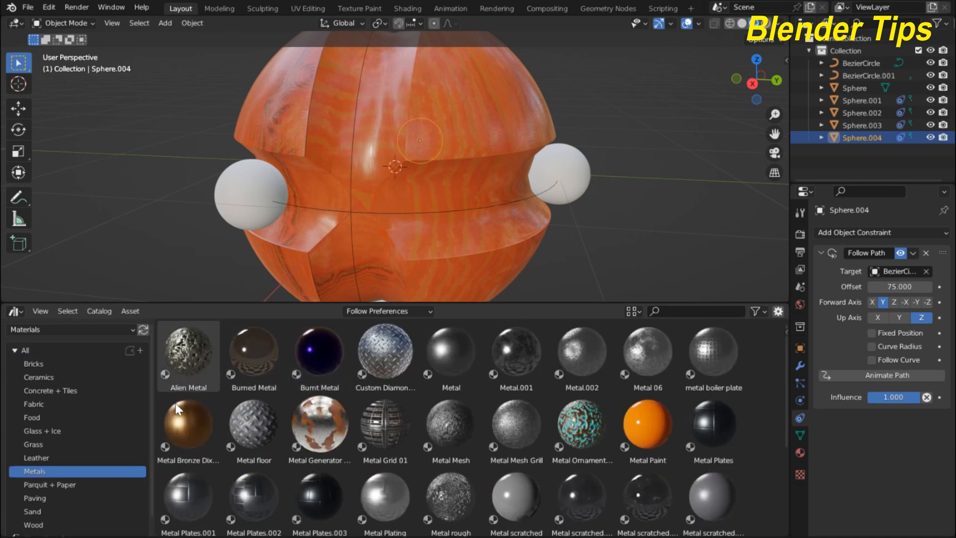
pyautogui.moveTo(645, 425)
pyautogui.mouseDown()
pyautogui.moveTo(574, 231)
pyautogui.moveTo(577, 178)
pyautogui.mouseUp()
pyautogui.moveTo(662, 427); pyautogui.dragTo(263, 246)
pyautogui.moveTo(241, 202); pyautogui.dragTo(366, 224)
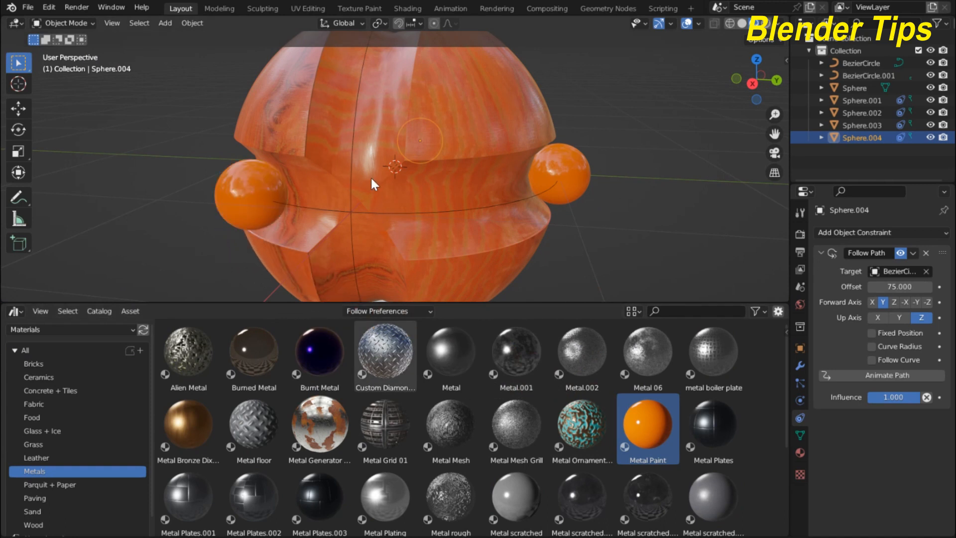
# - Apply the Metal Paint material to the two balls on the vertical path
pyautogui.moveTo(372, 179); pyautogui.dragTo(438, 125, button='middle')
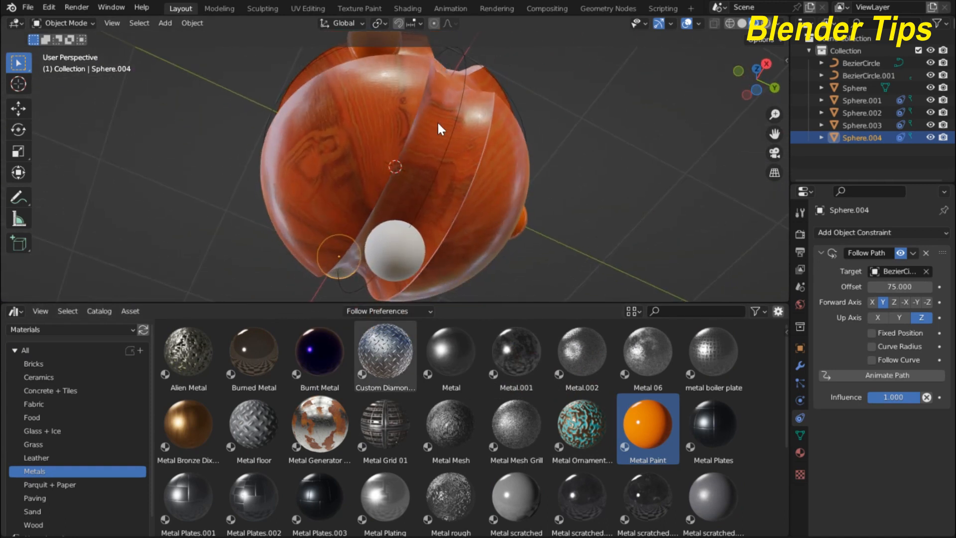
pyautogui.scroll(3, 438, 126)
pyautogui.moveTo(644, 407); pyautogui.dragTo(390, 279)
pyautogui.scroll(-2, 449, 123)
pyautogui.moveTo(449, 122)
pyautogui.mouseDown(button='middle')
pyautogui.moveTo(390, 275)
pyautogui.moveTo(349, 131)
pyautogui.moveTo(210, 135)
pyautogui.moveTo(239, 160)
pyautogui.mouseUp(button='middle')
pyautogui.moveTo(653, 422)
pyautogui.mouseDown()
pyautogui.moveTo(556, 226)
pyautogui.moveTo(523, 225)
pyautogui.mouseUp()
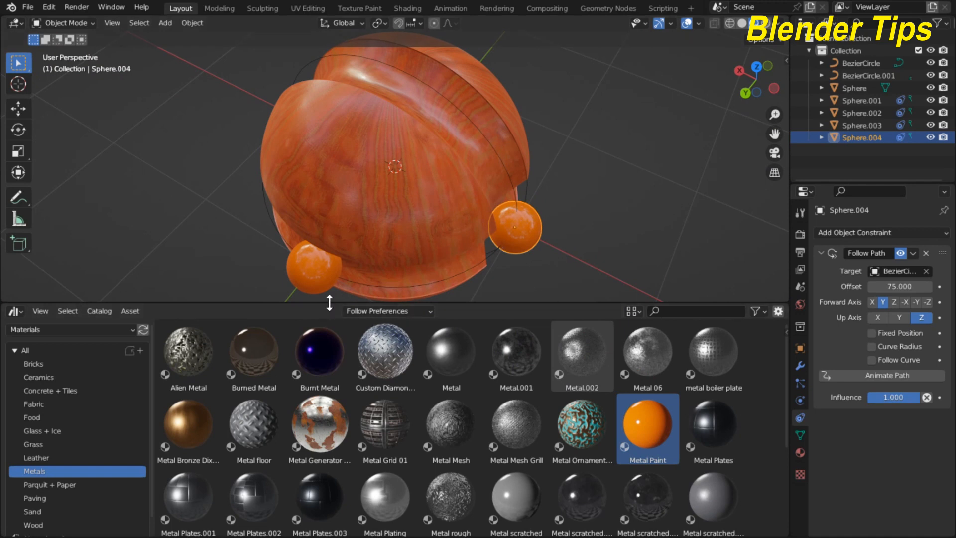
# - Shrink the Asset Browser to enlarge the viewport, play the finished animation and deselect everything
pyautogui.moveTo(330, 303); pyautogui.dragTo(329, 468)
pyautogui.moveTo(378, 299); pyautogui.dragTo(481, 206, button='middle')
pyautogui.scroll(1, 469, 235)
pyautogui.press('space')
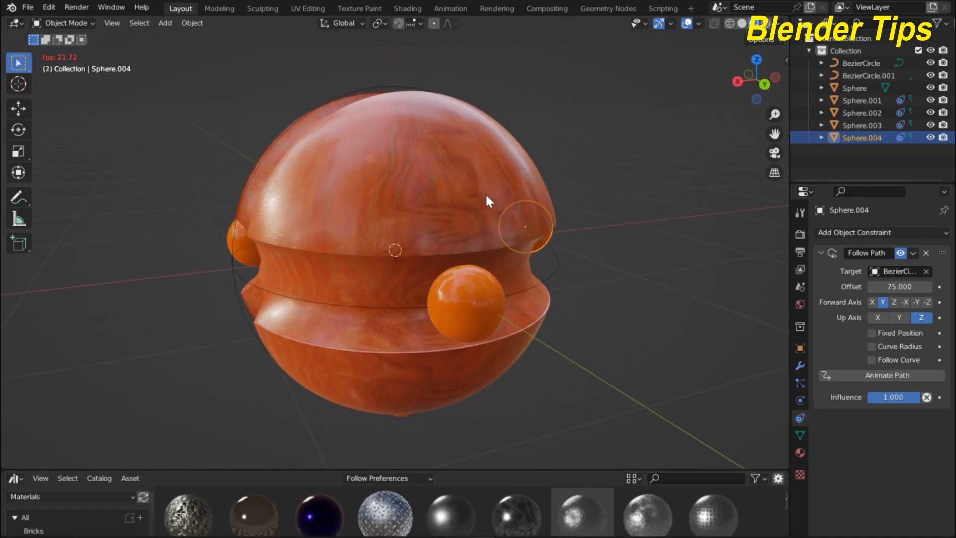
pyautogui.click(643, 142)
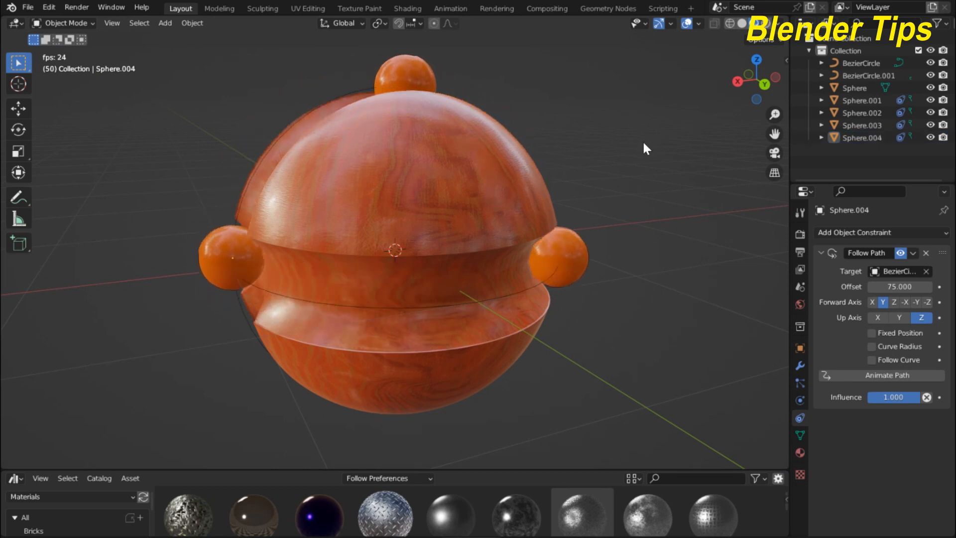